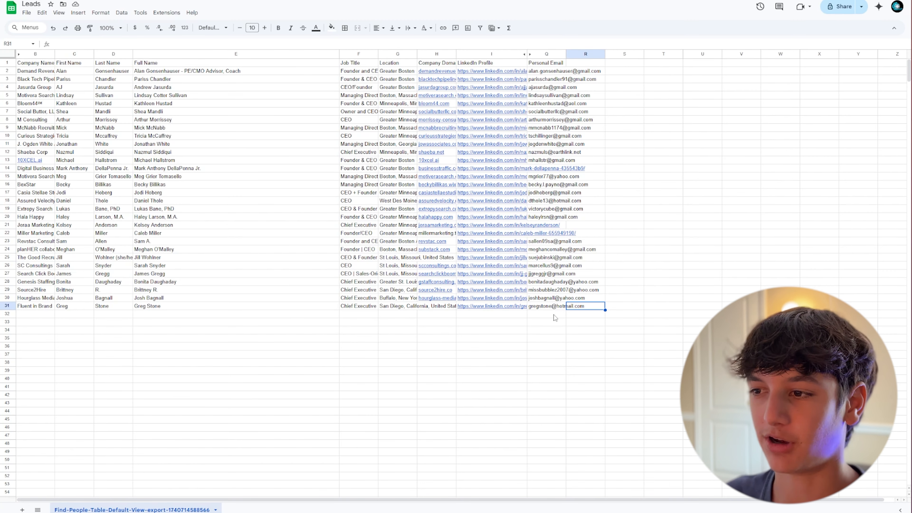
Examine the lead rows and their contact columns in the Leads spreadsheet.
drag(624, 362, 115, 314)
click(118, 308)
click(230, 332)
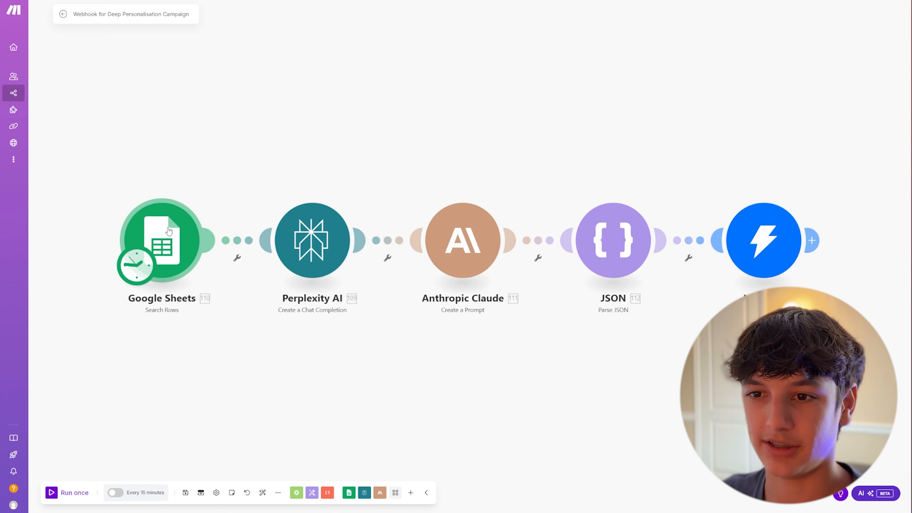
Switch to the Make scenario and review the Google Sheets Search Rows module's settings without changing them.
click(173, 232)
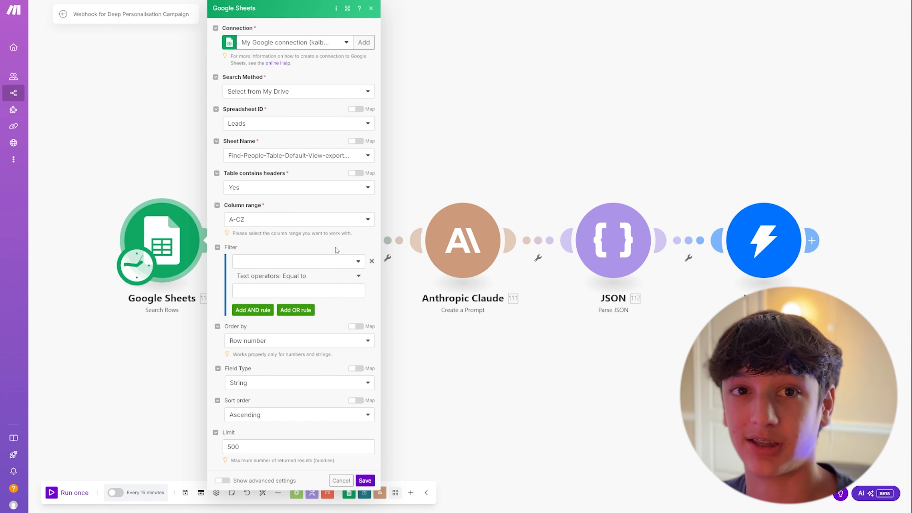
key(Escape)
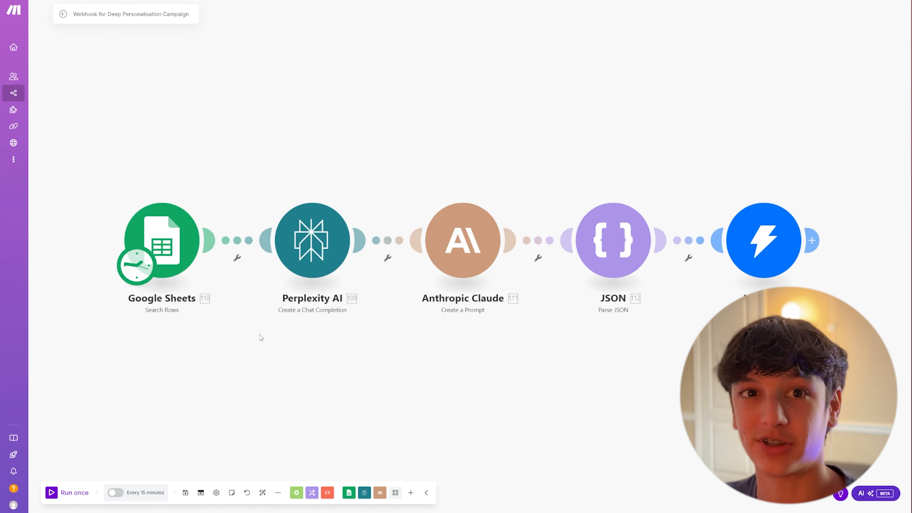
Open the Perplexity AI module and review its model choices and the system message's content.
click(300, 259)
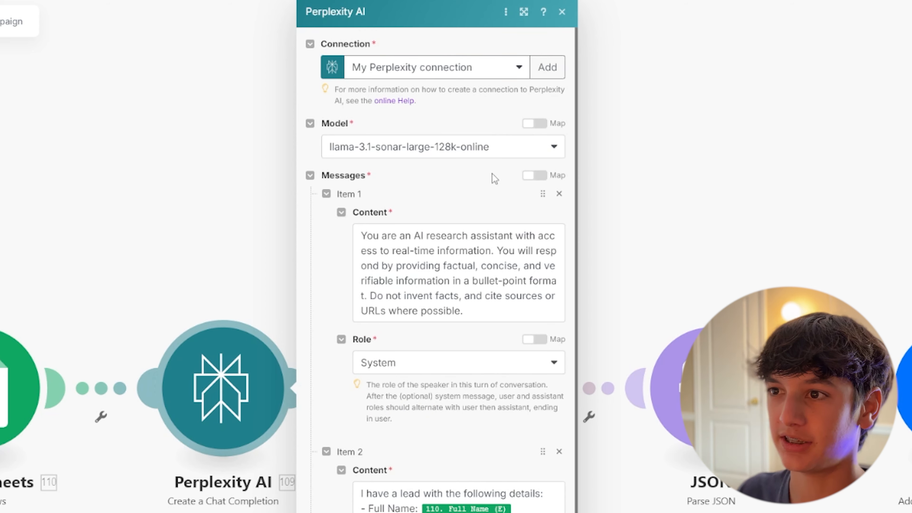
click(483, 152)
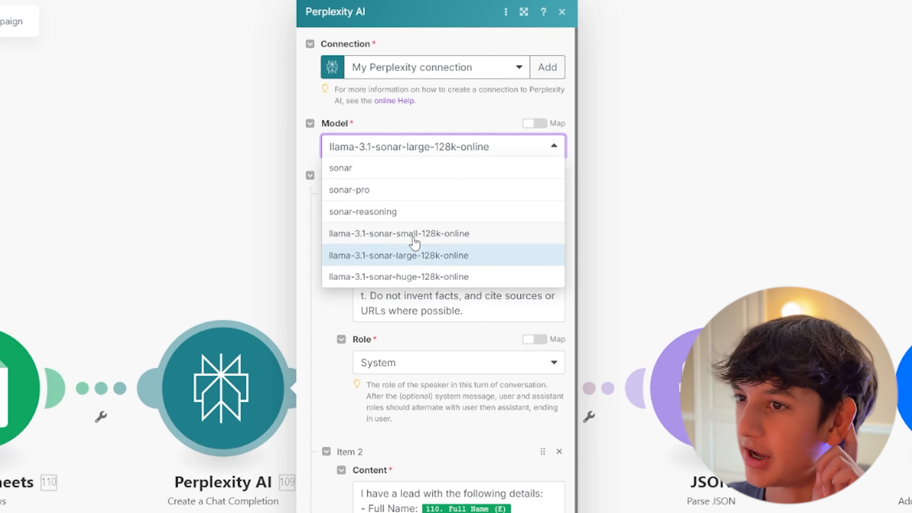
click(430, 146)
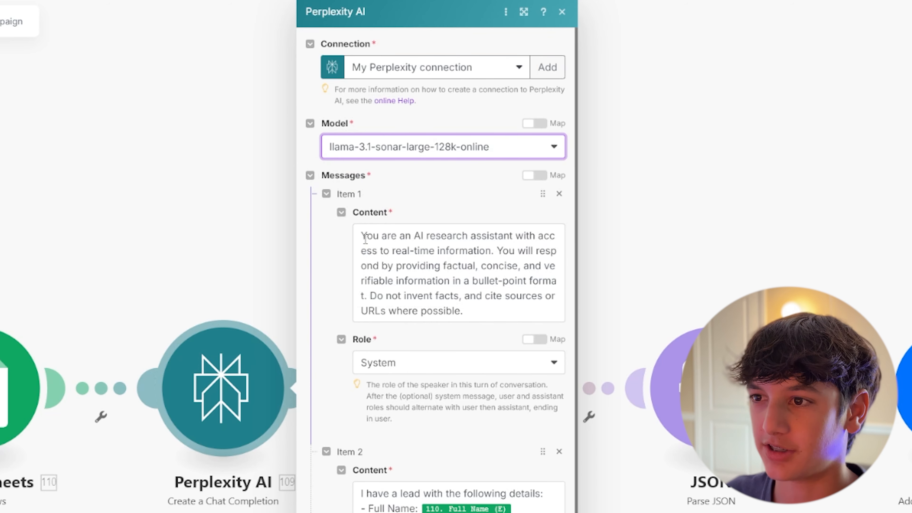
drag(362, 236, 475, 251)
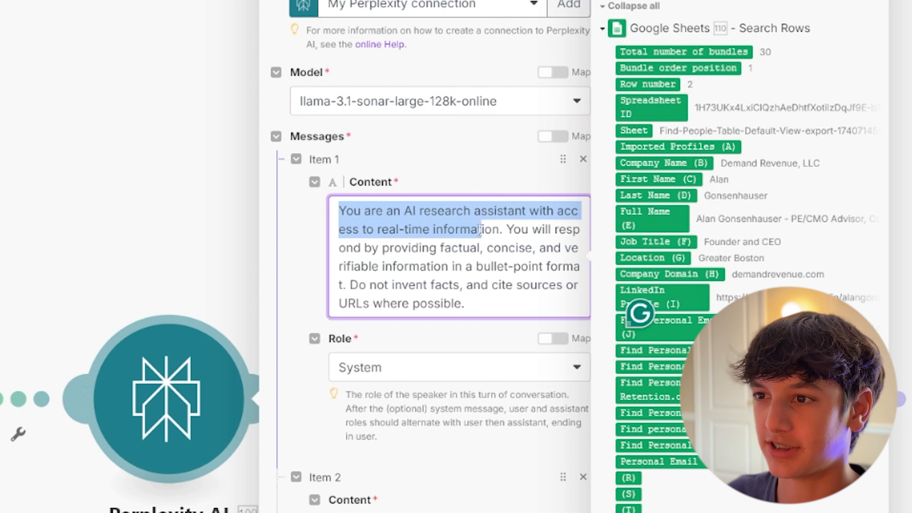
click(493, 230)
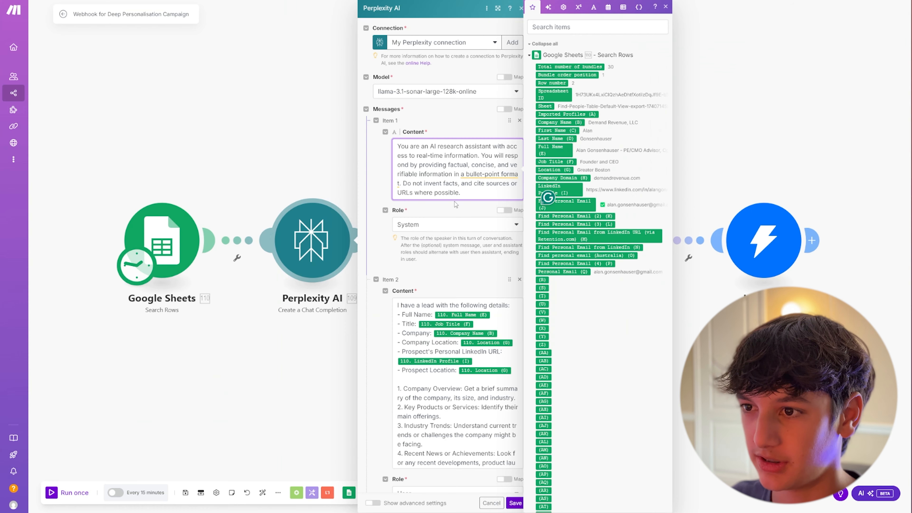
Examine the Perplexity user message, covering the mapped lead details and the list of company research instructions.
click(454, 323)
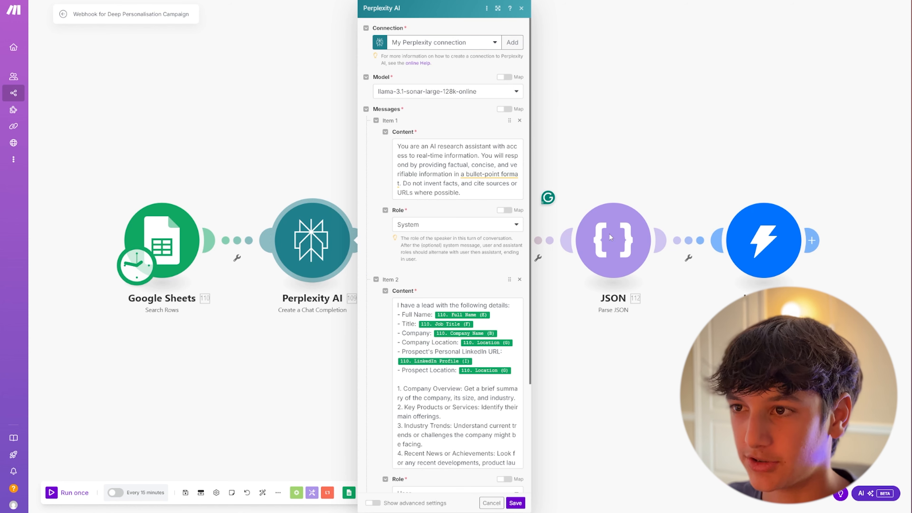
scroll(413, 309, down, 3)
scroll(413, 309, up, 3)
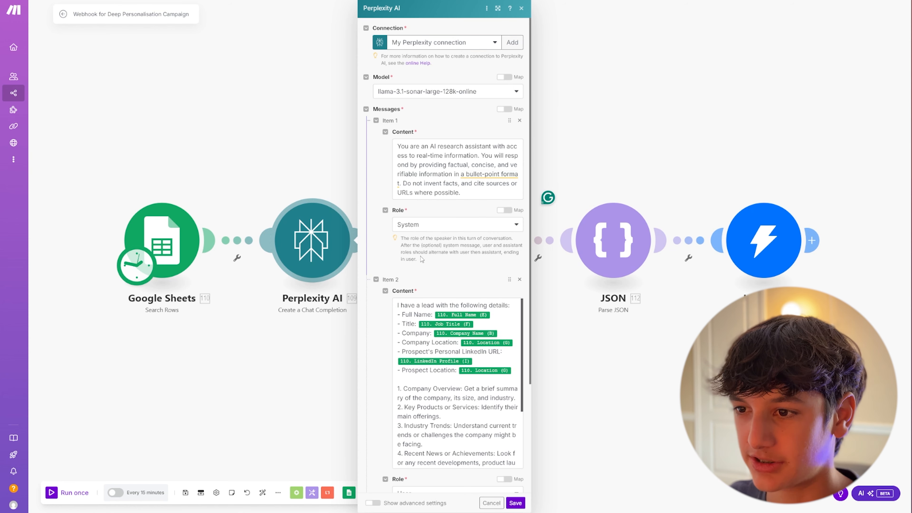
scroll(382, 304, down, 3)
scroll(382, 305, up, 2)
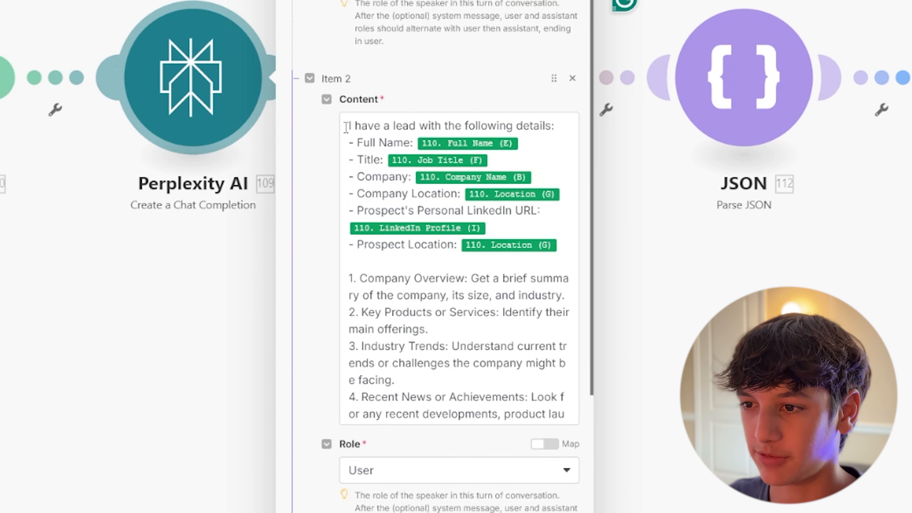
drag(346, 127, 567, 256)
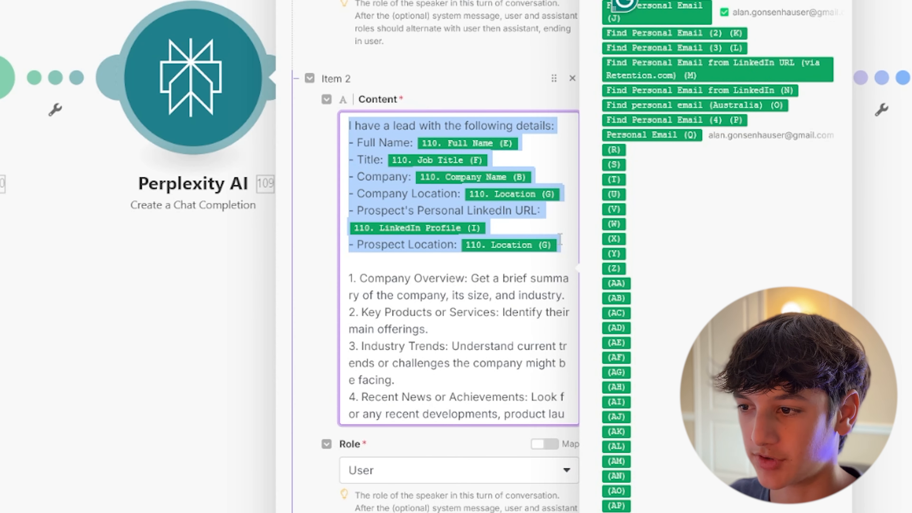
click(561, 244)
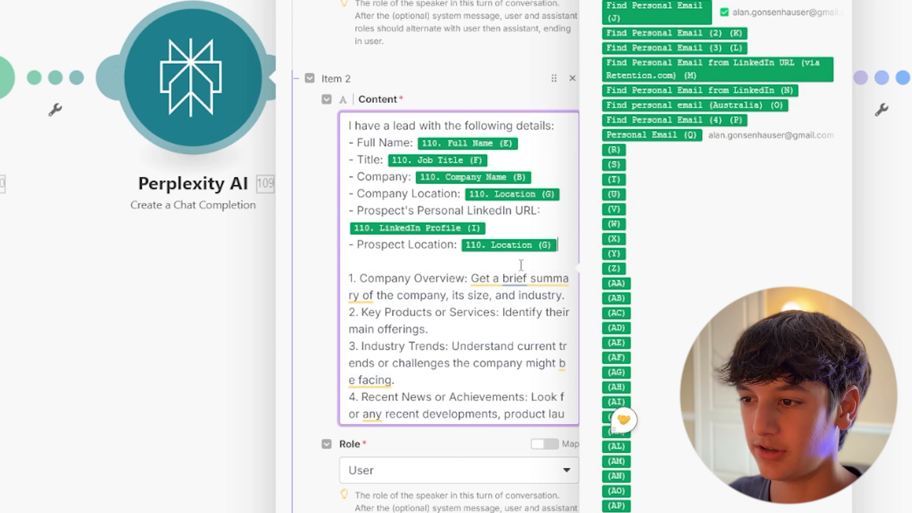
scroll(521, 265, down, 4)
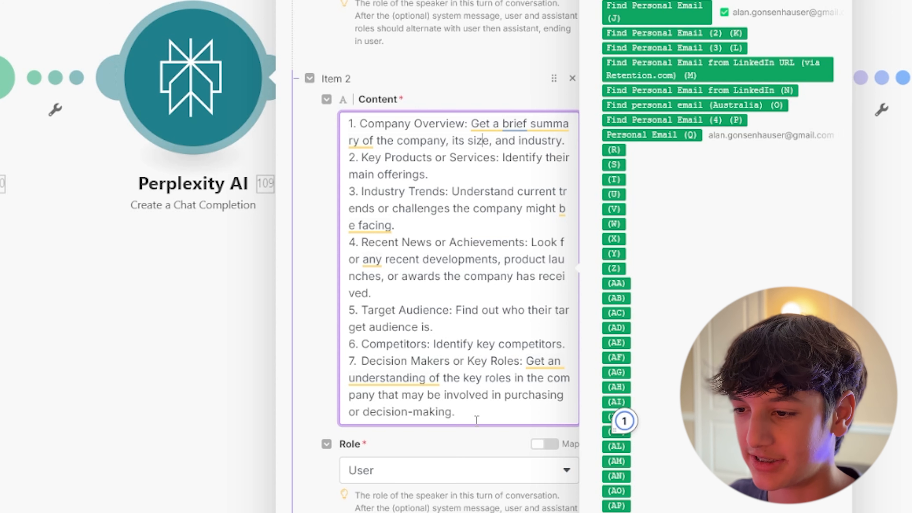
drag(476, 419, 344, 202)
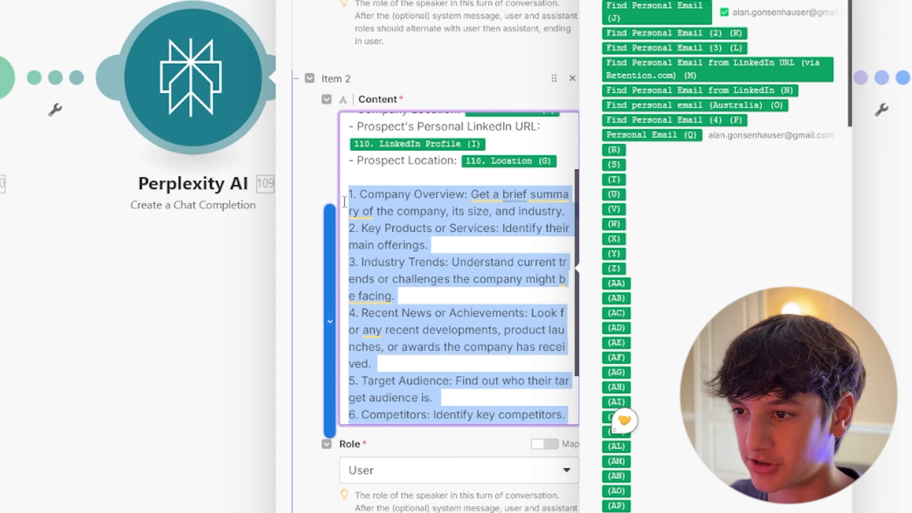
click(388, 206)
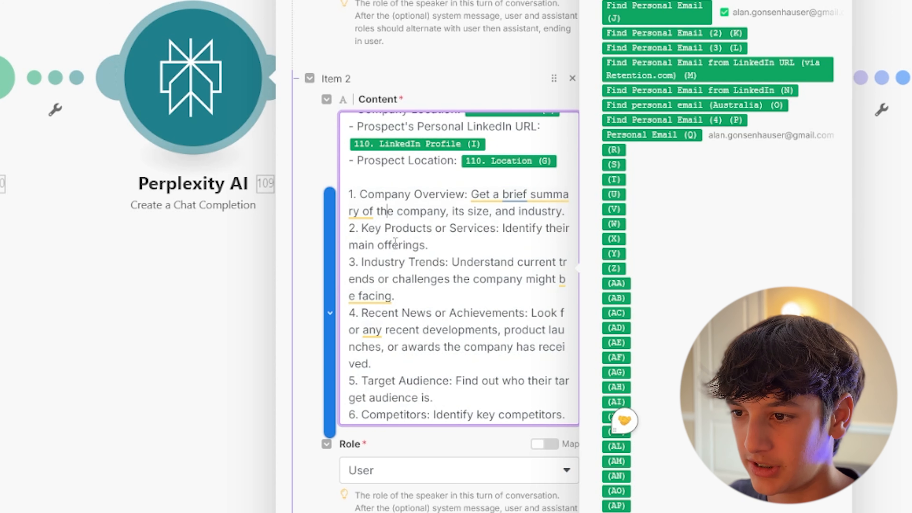
scroll(449, 230, down, 3)
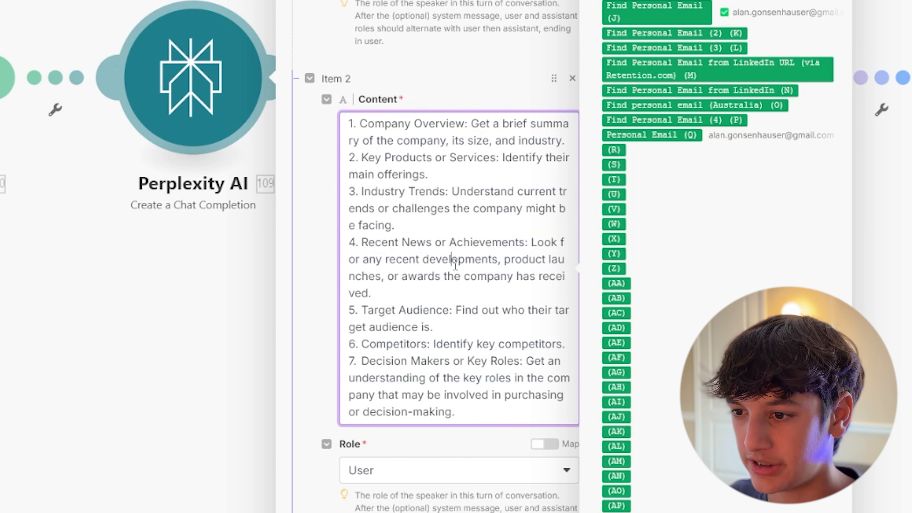
scroll(405, 313, down, 1)
scroll(404, 313, down, 1)
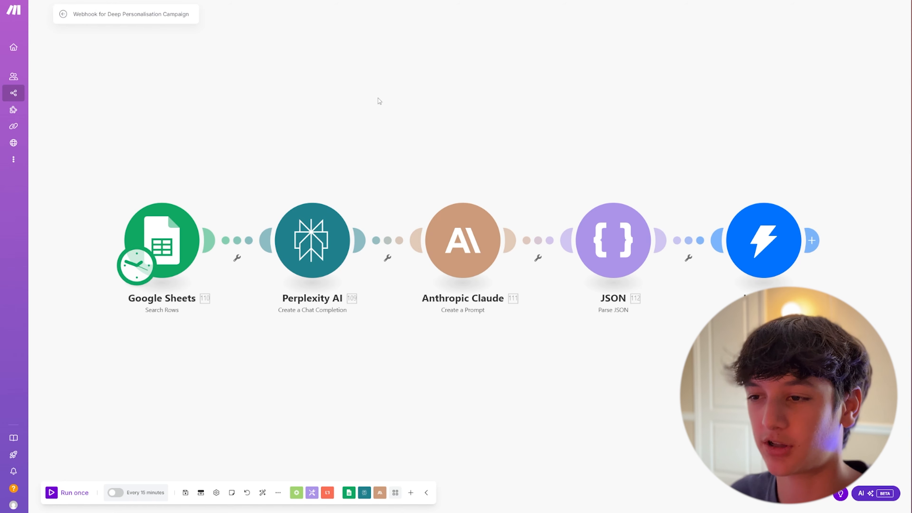
Open the Anthropic Claude module and review its model choices and the maximum tokens setting.
click(461, 219)
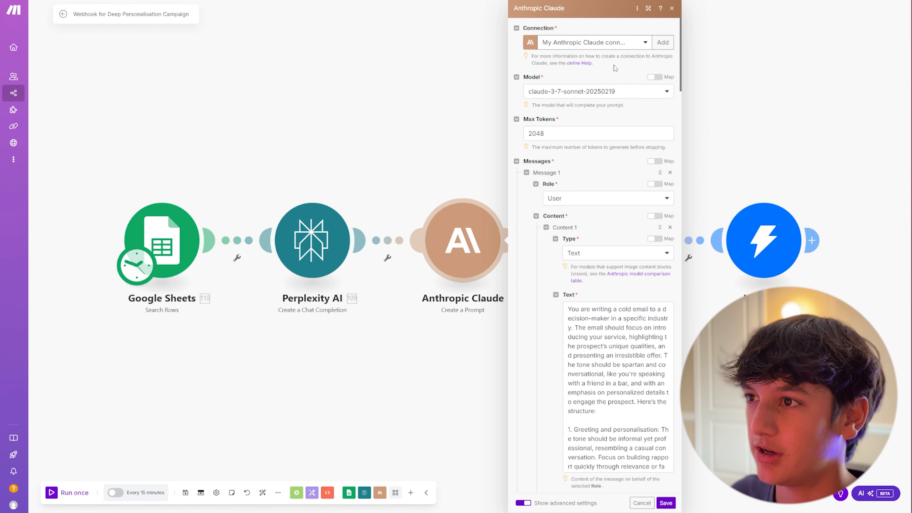
click(595, 91)
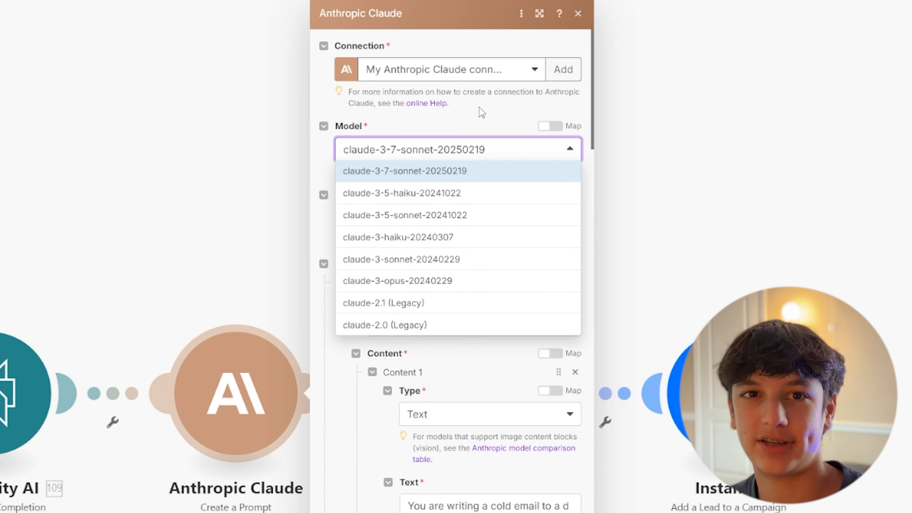
click(493, 149)
click(472, 214)
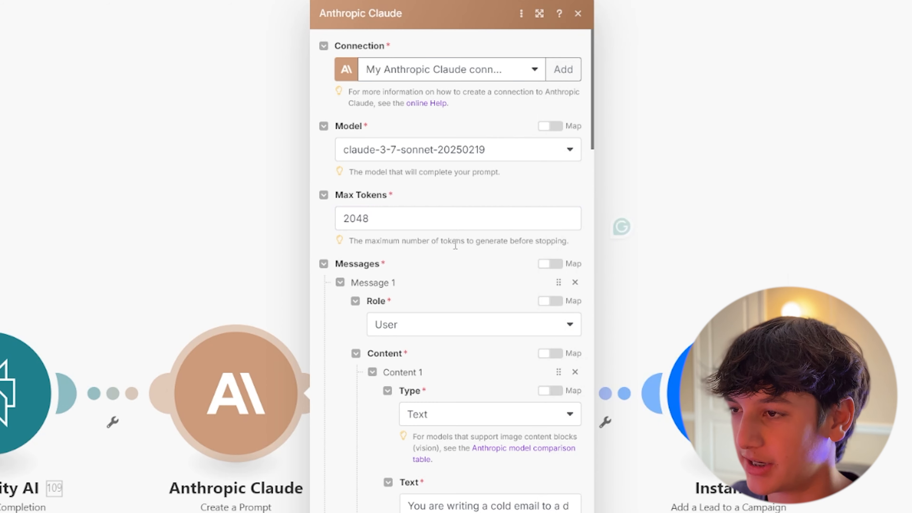
drag(423, 241, 469, 252)
click(469, 251)
Look through all of the Claude module's messages, from the first prompt to the system prompt and temperature settings.
scroll(466, 251, down, 3)
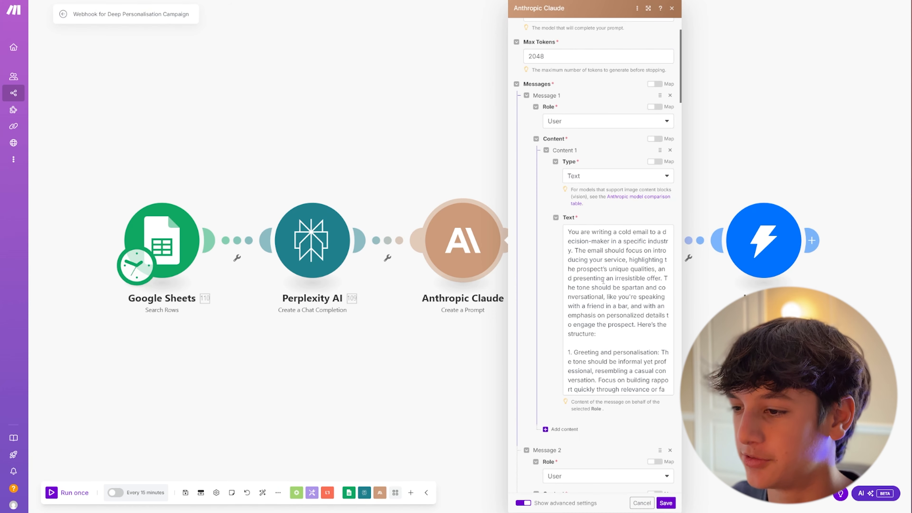
scroll(617, 287, down, 3)
scroll(531, 282, down, 3)
scroll(532, 281, down, 15)
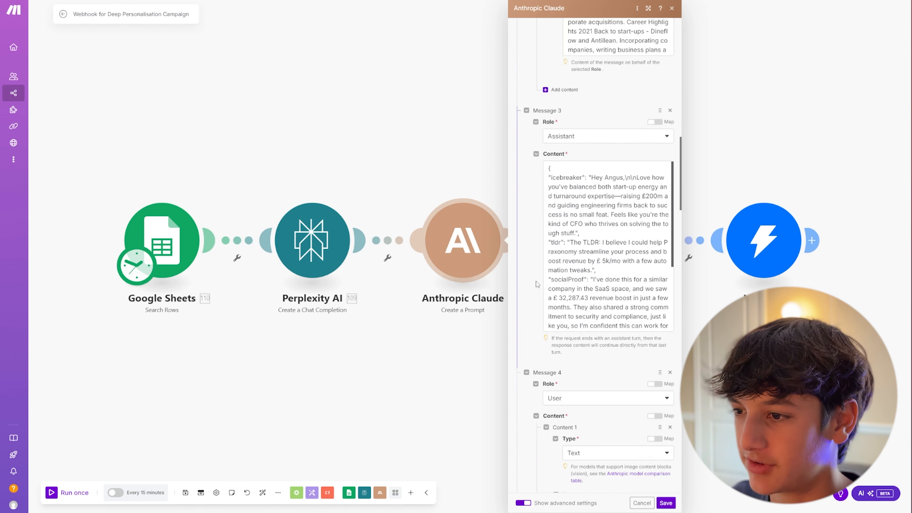
scroll(537, 285, down, 15)
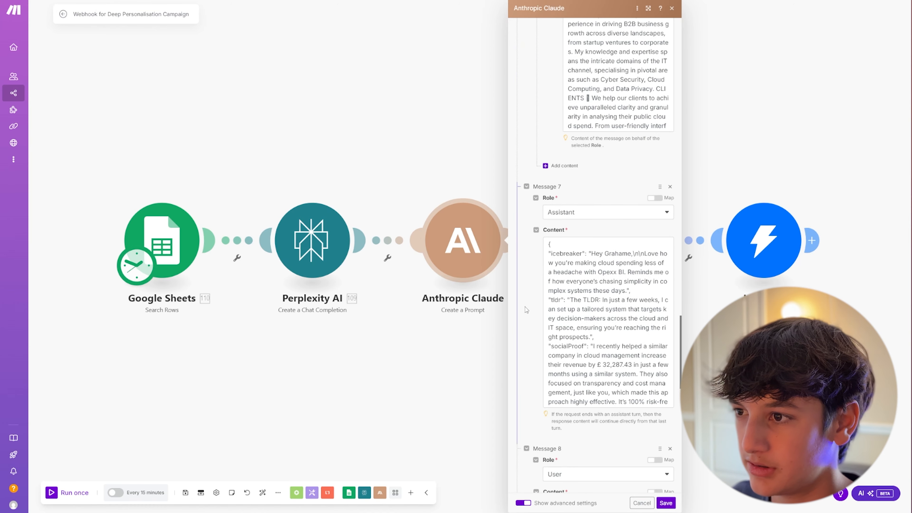
scroll(538, 333, down, 4)
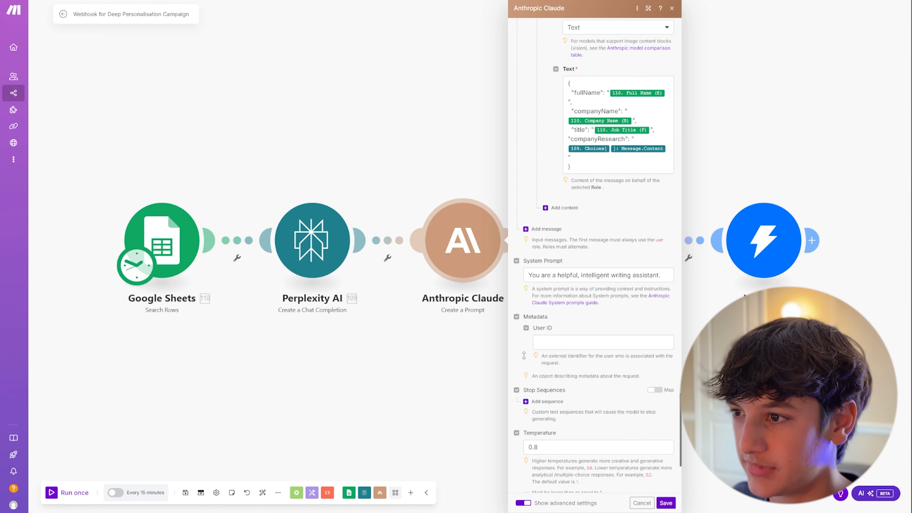
scroll(524, 355, up, 20)
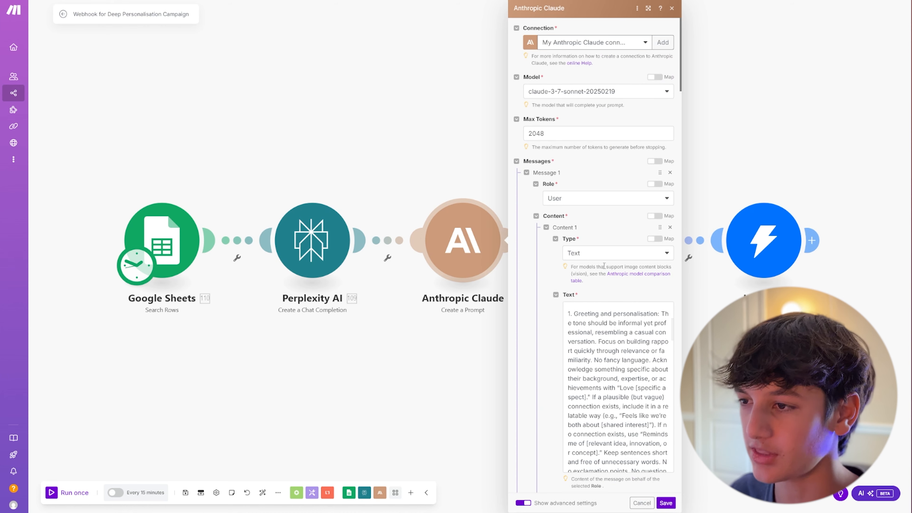
Read the introduction of Message 1's cold email prompt in the Claude module.
scroll(613, 255, down, 3)
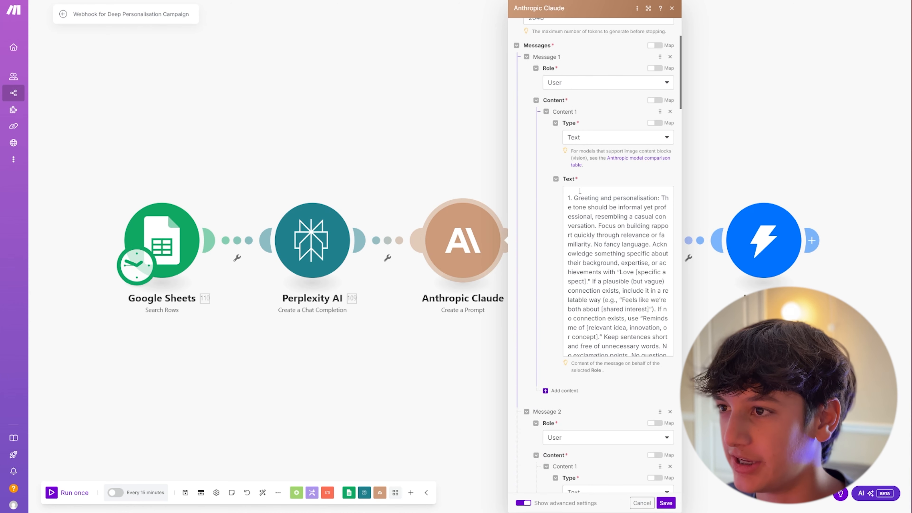
scroll(579, 191, up, 2)
scroll(581, 212, up, 2)
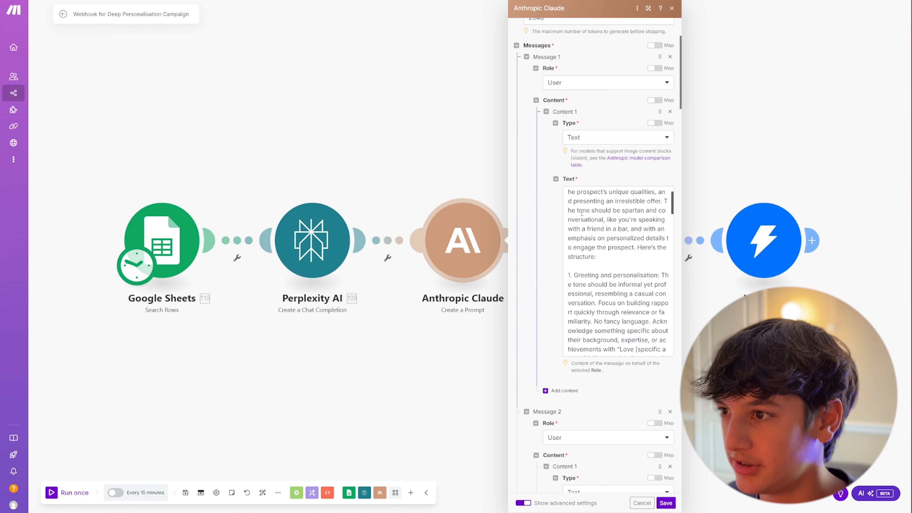
scroll(582, 212, up, 3)
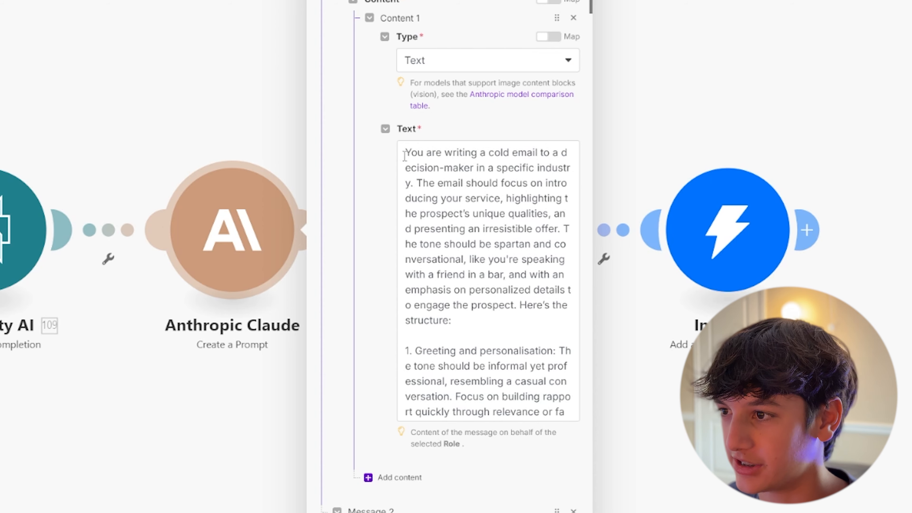
drag(405, 156, 494, 182)
click(494, 182)
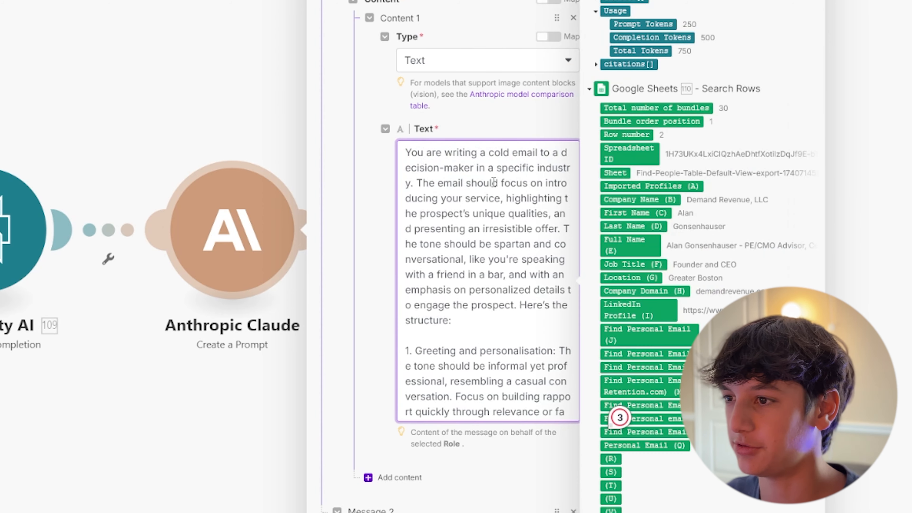
scroll(488, 184, down, 3)
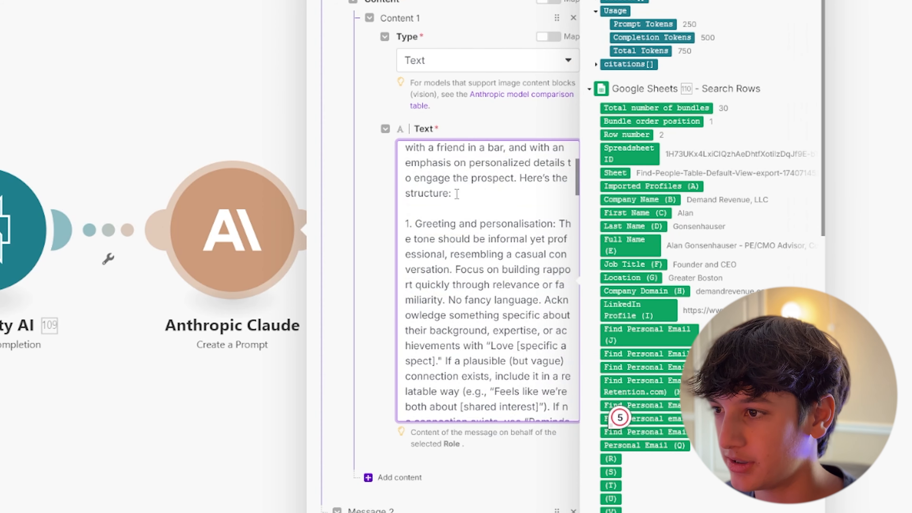
scroll(457, 194, down, 3)
Correct the spelling of "personalisation" in the first numbered heading of Message 1's prompt text.
drag(405, 160, 522, 161)
click(475, 160)
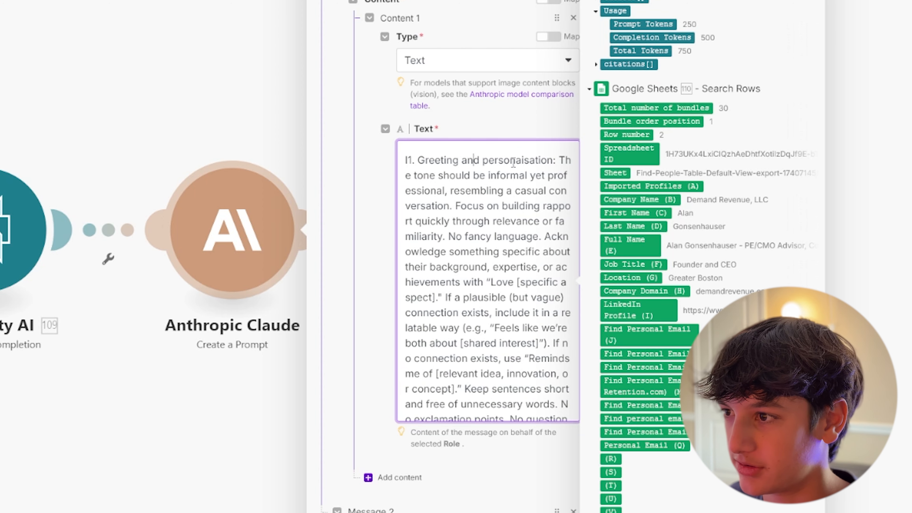
click(525, 161)
key(BackSpace)
text(lis)
key(Right)
key(BackSpace)
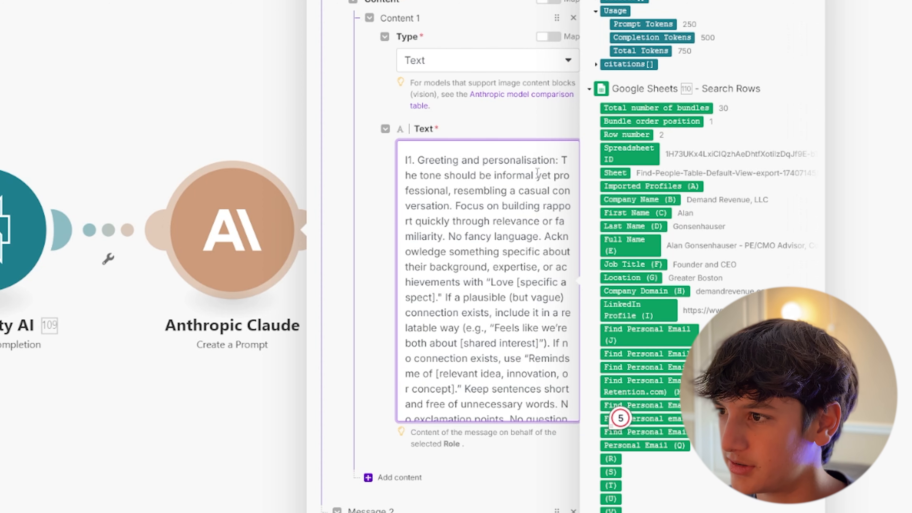
Read the greeting and personalisation section of Message 1's prompt, highlighting its JSON icebreaker format.
scroll(503, 178, down, 3)
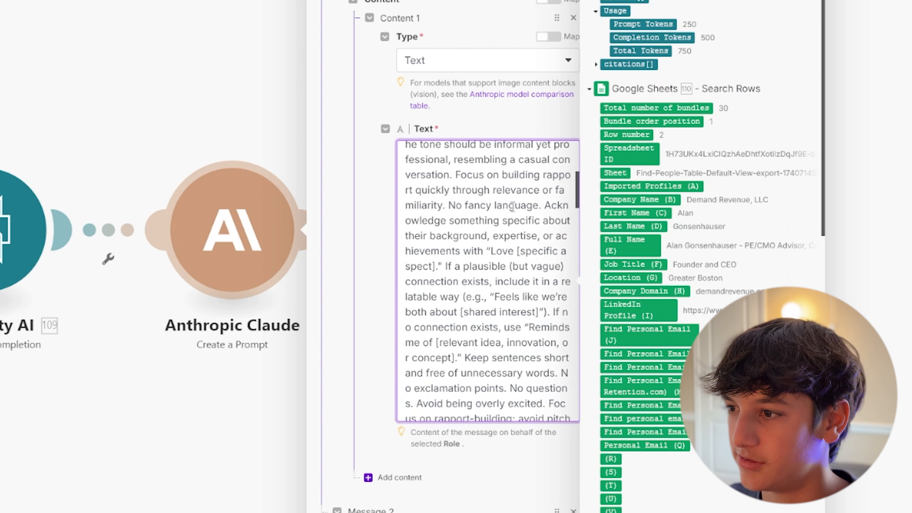
scroll(497, 336, down, 3)
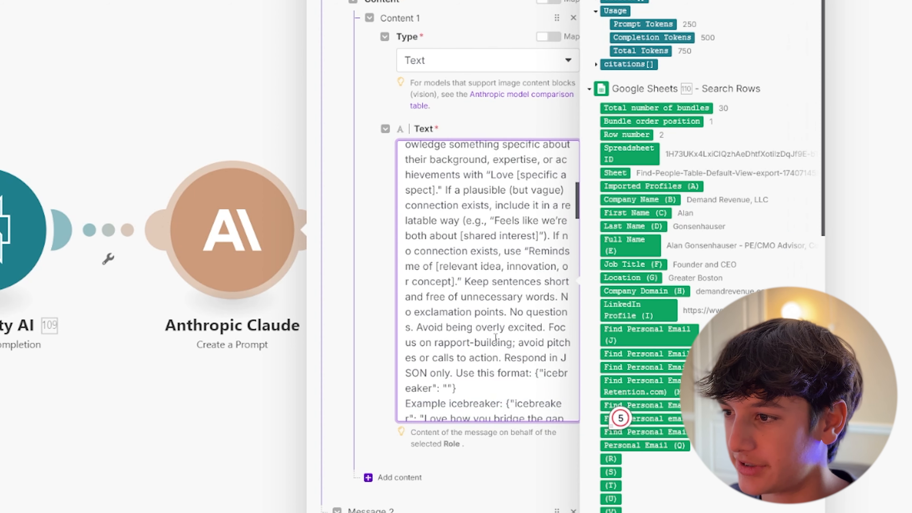
scroll(499, 360, down, 3)
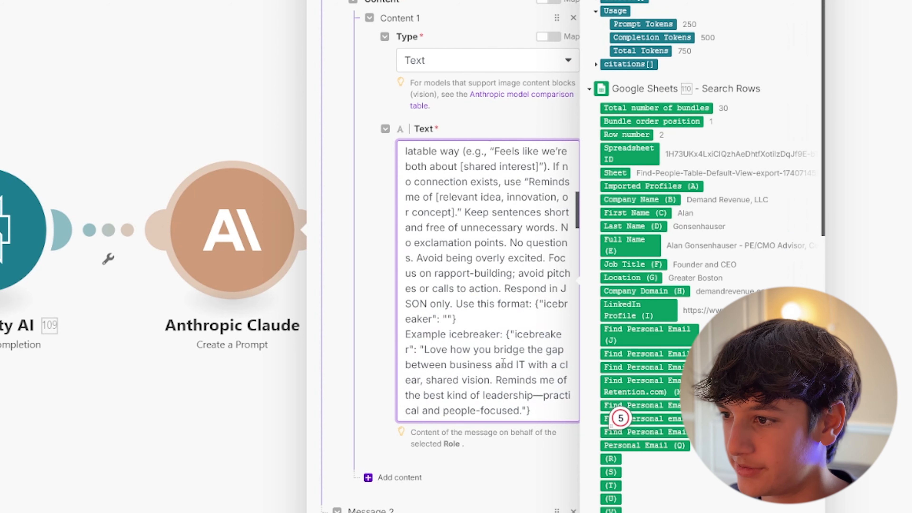
drag(474, 320, 536, 289)
click(518, 303)
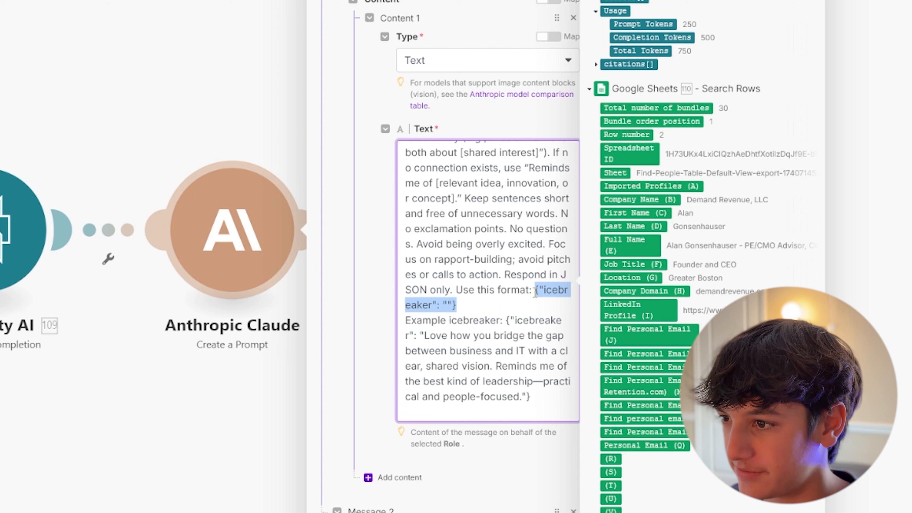
click(523, 302)
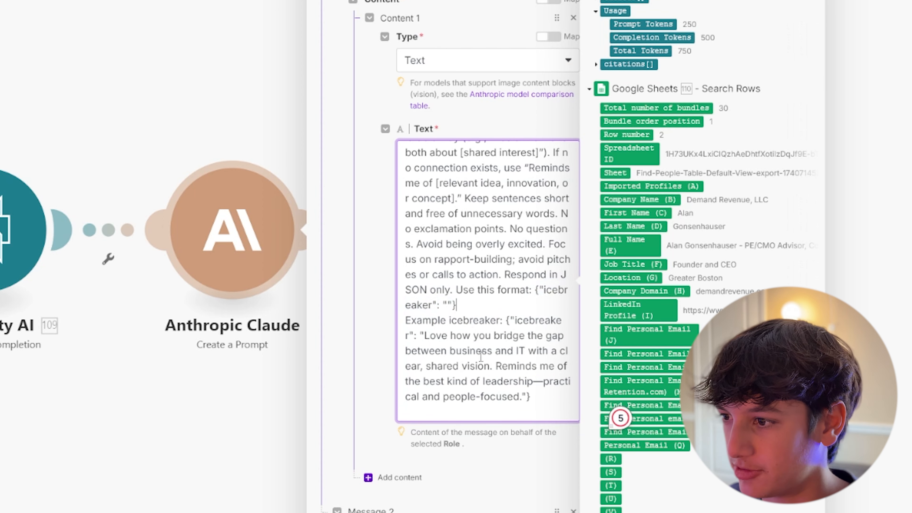
Read the TLDR section of Message 1's prompt, including its required JSON format and example.
scroll(480, 357, down, 7)
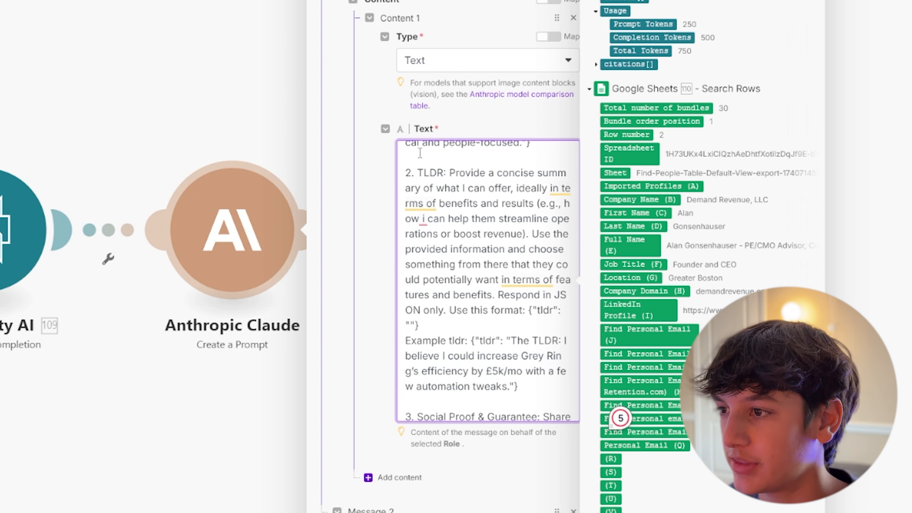
drag(402, 174, 470, 218)
click(522, 220)
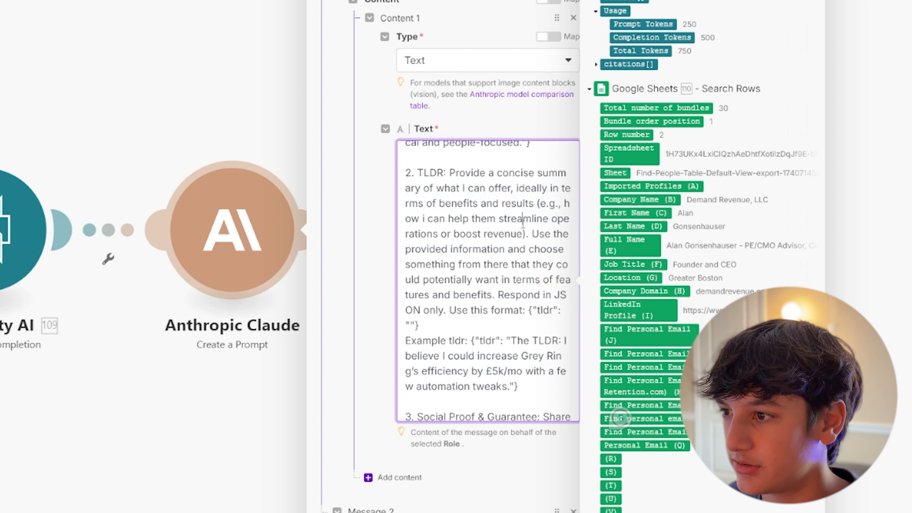
scroll(449, 280, down, 4)
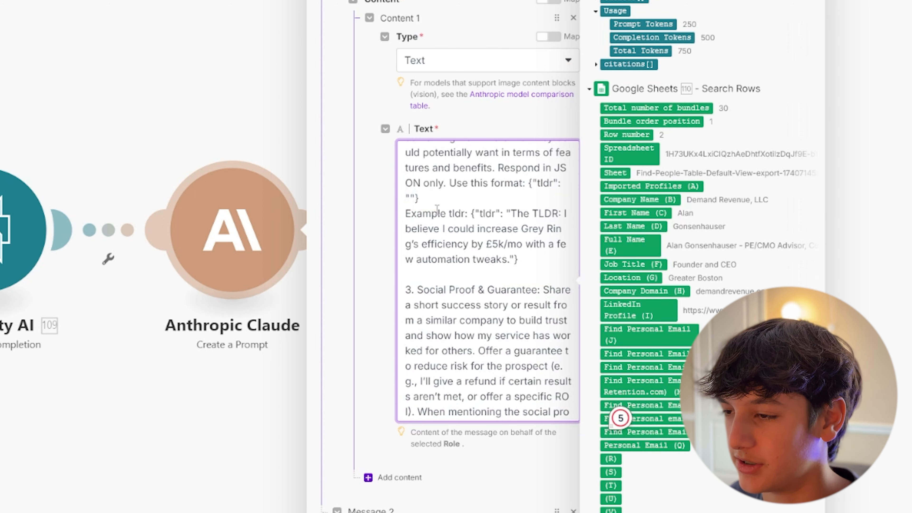
Read the Social Proof & Guarantee section of Message 1's prompt and highlight its example text.
scroll(461, 272, down, 2)
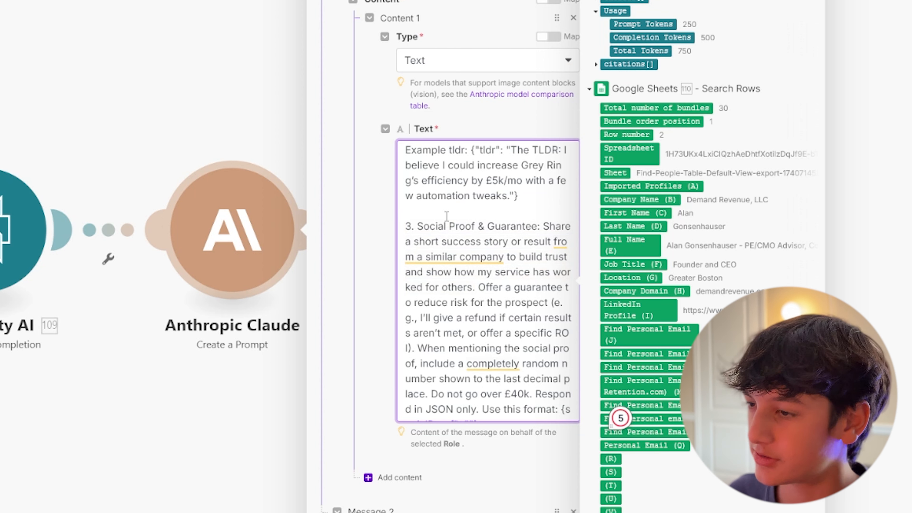
scroll(441, 222, down, 1)
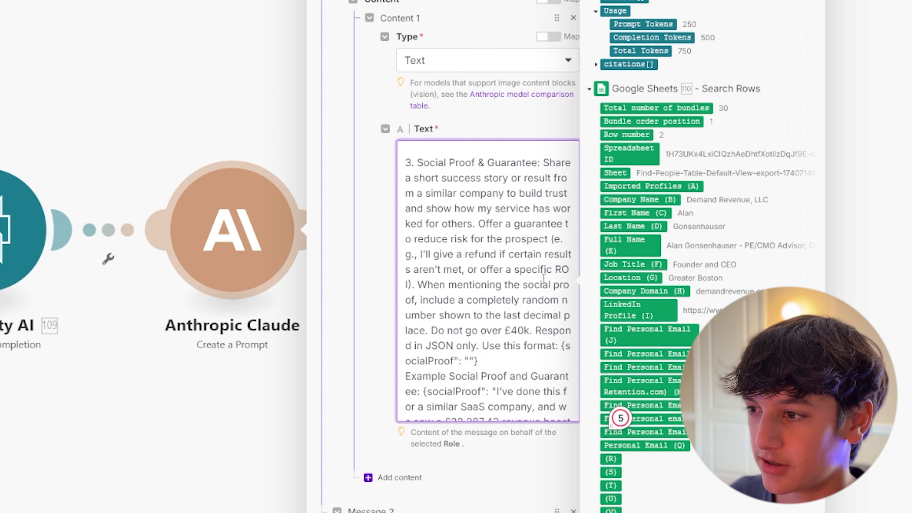
scroll(531, 288, down, 5)
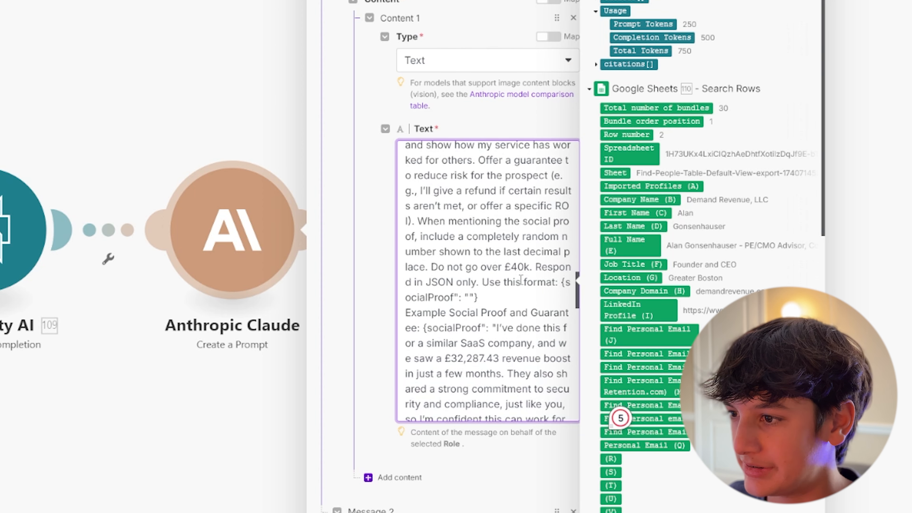
drag(530, 344, 486, 213)
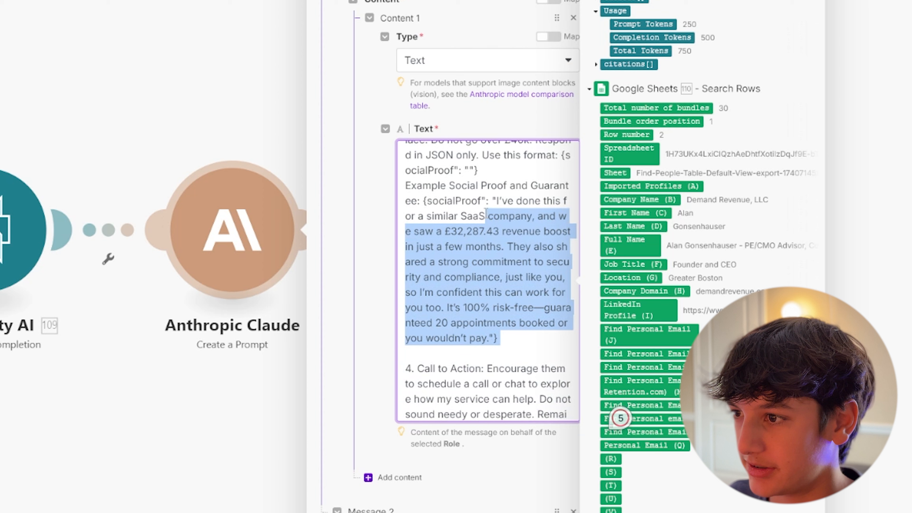
click(474, 247)
Read the Call to Action and Postscript sections of Message 1's prompt, with their example outputs.
scroll(479, 255, down, 5)
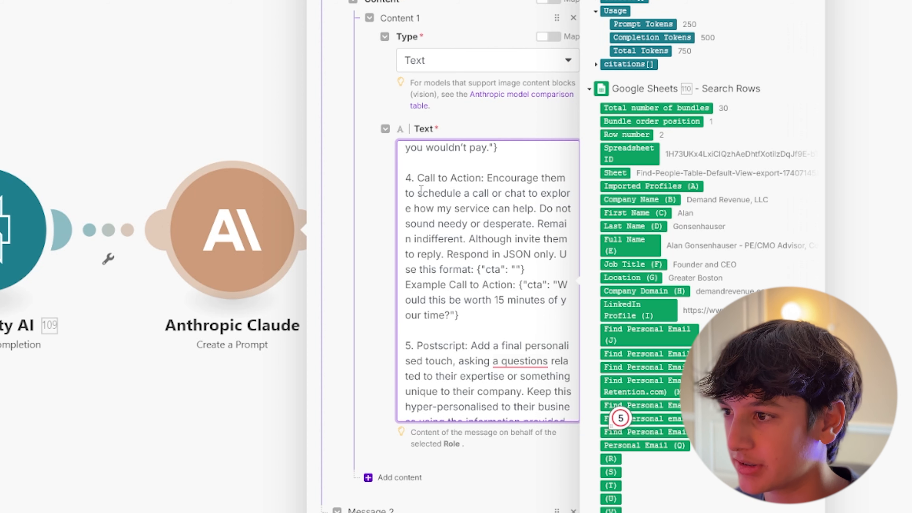
drag(407, 184, 516, 251)
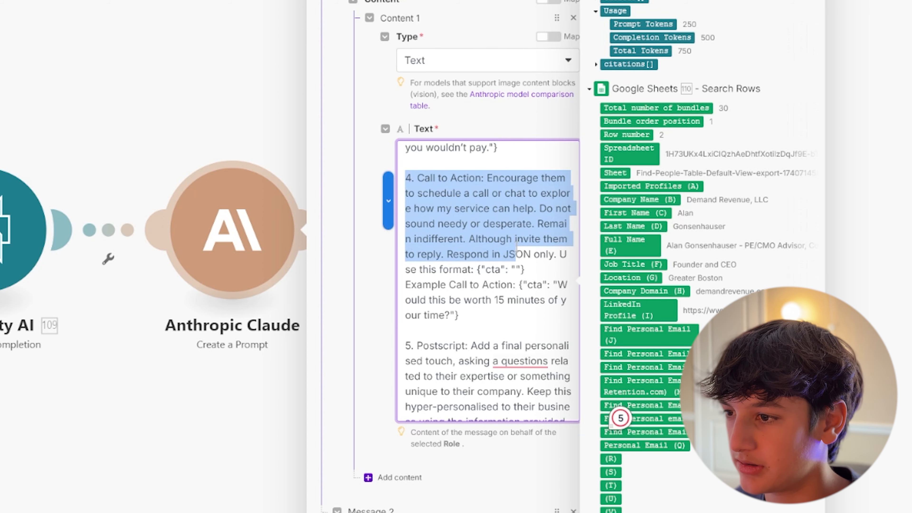
click(517, 248)
scroll(517, 247, down, 5)
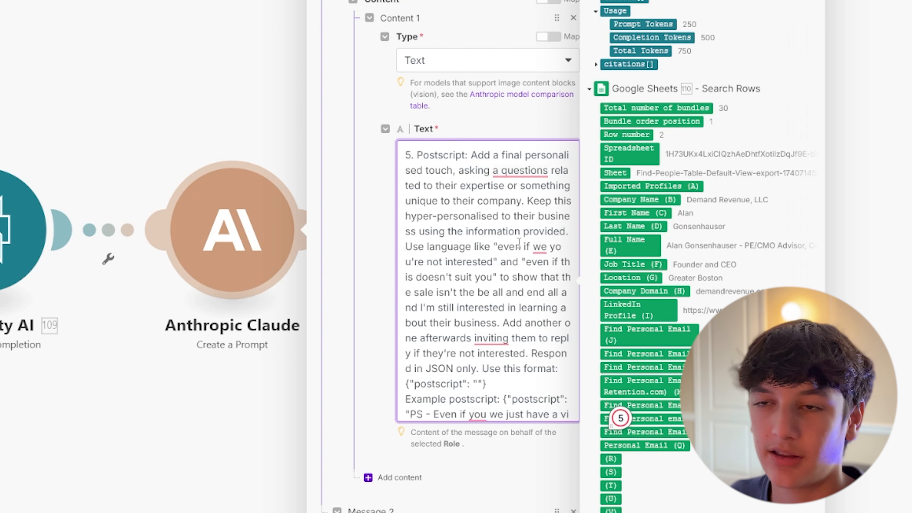
scroll(518, 244, down, 3)
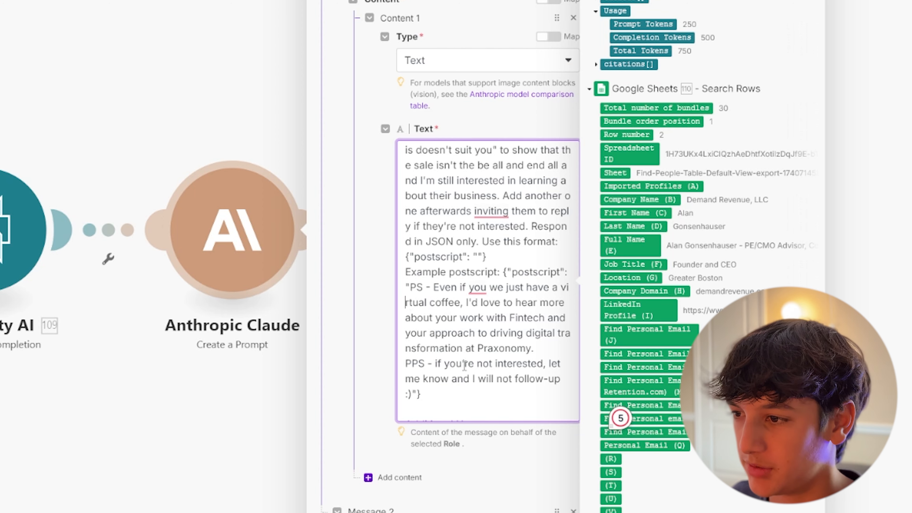
Change the currency symbol to "$" in the Additional Notes spacing rule of Message 1's prompt, and review the note on JSON response keys.
scroll(456, 341, down, 5)
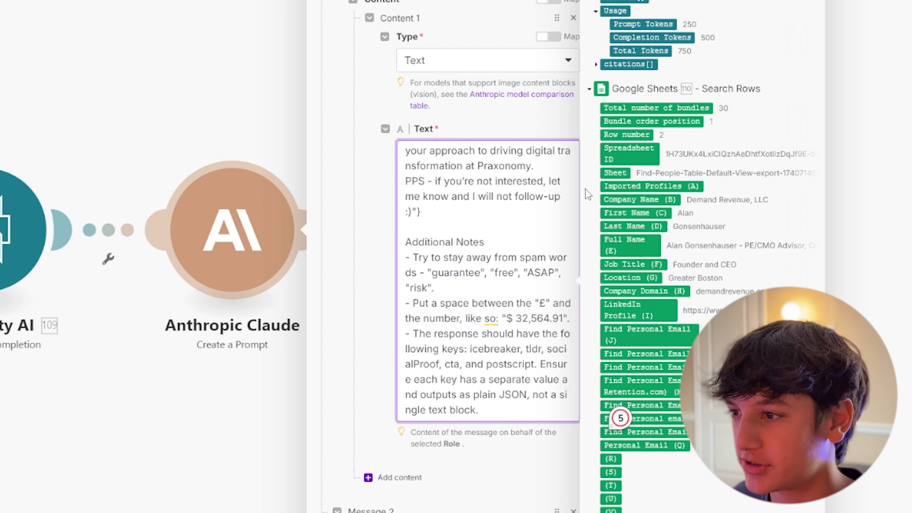
drag(540, 303, 545, 307)
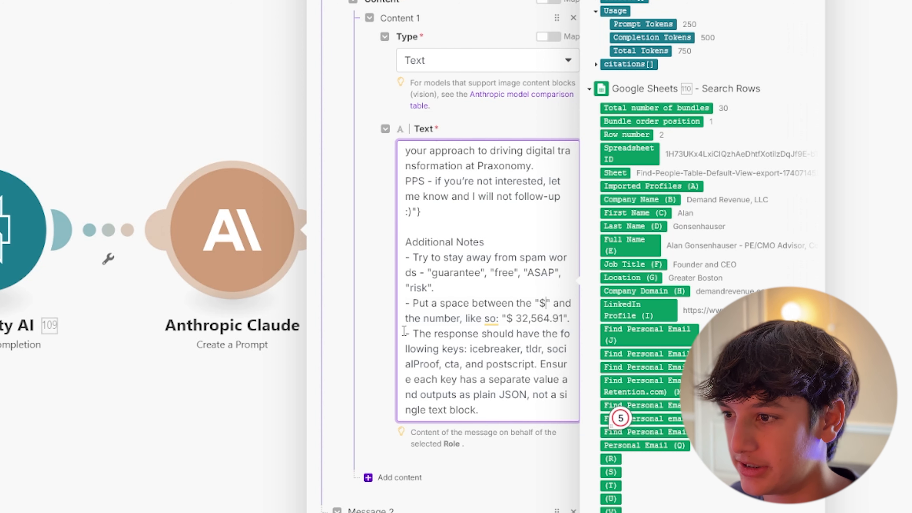
drag(404, 332, 508, 411)
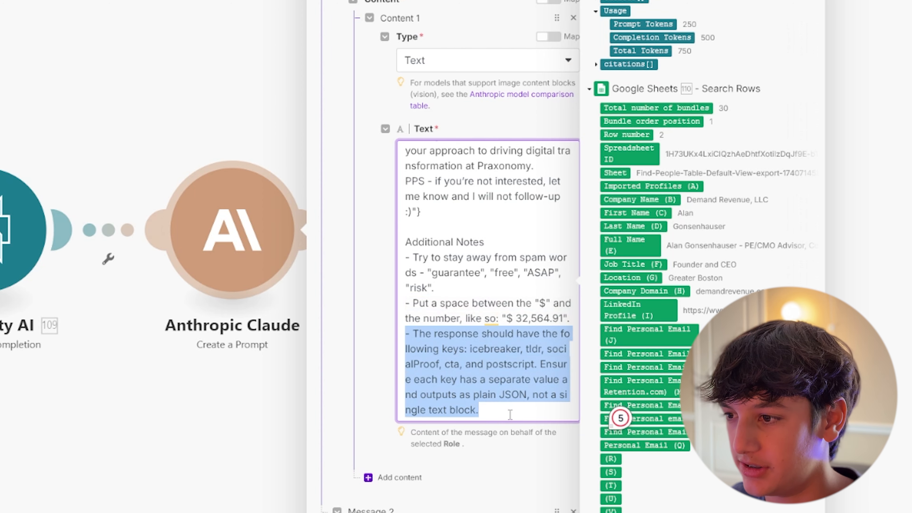
click(508, 412)
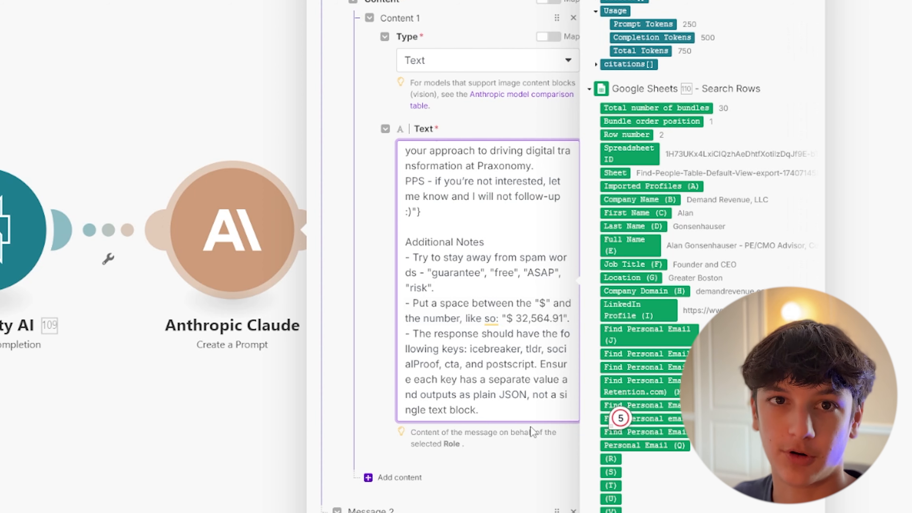
click(501, 454)
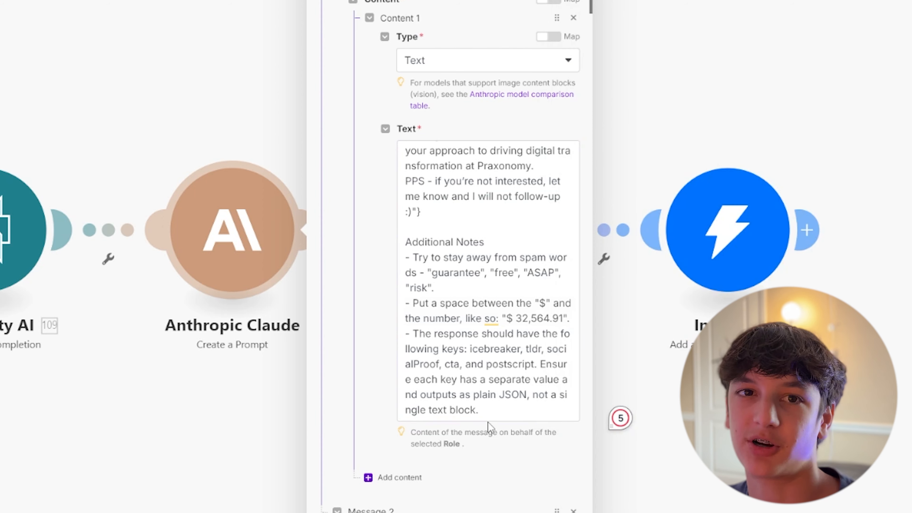
Examine Message 2's example lead data, from the name, company and title fields through the company research.
scroll(488, 427, down, 8)
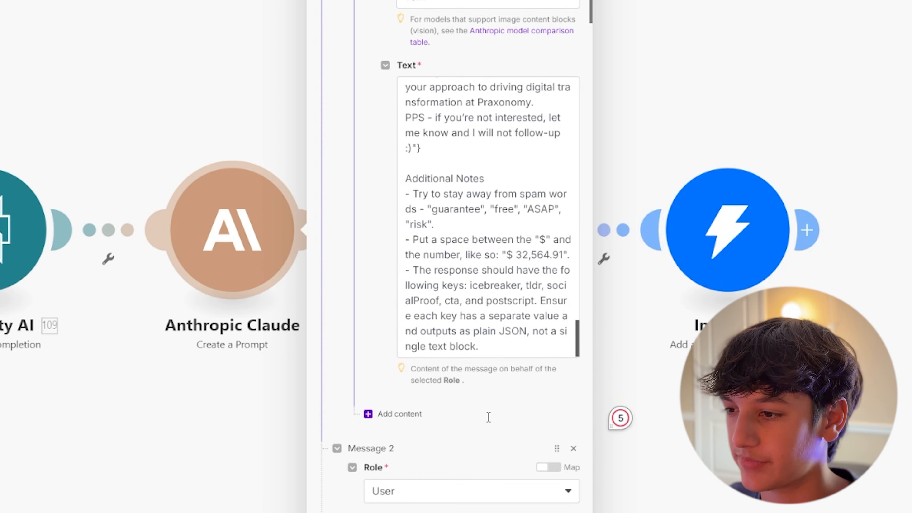
scroll(377, 380, down, 5)
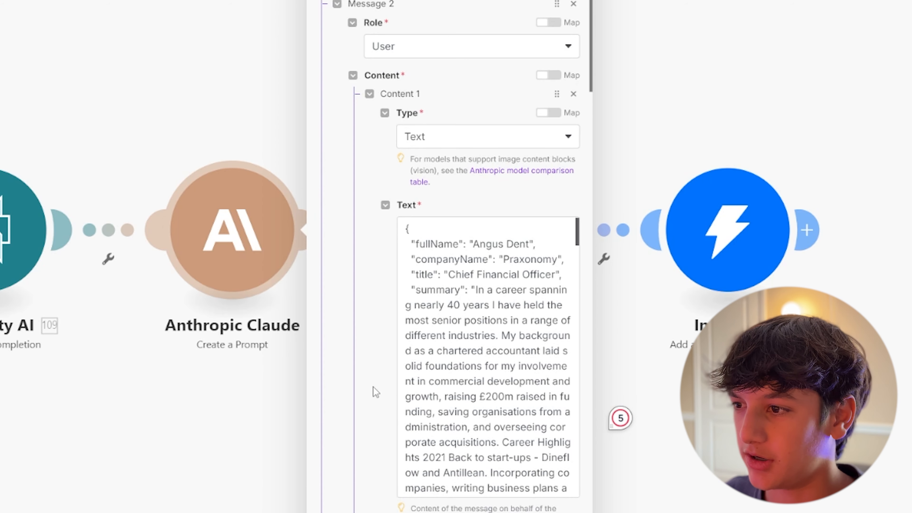
click(415, 250)
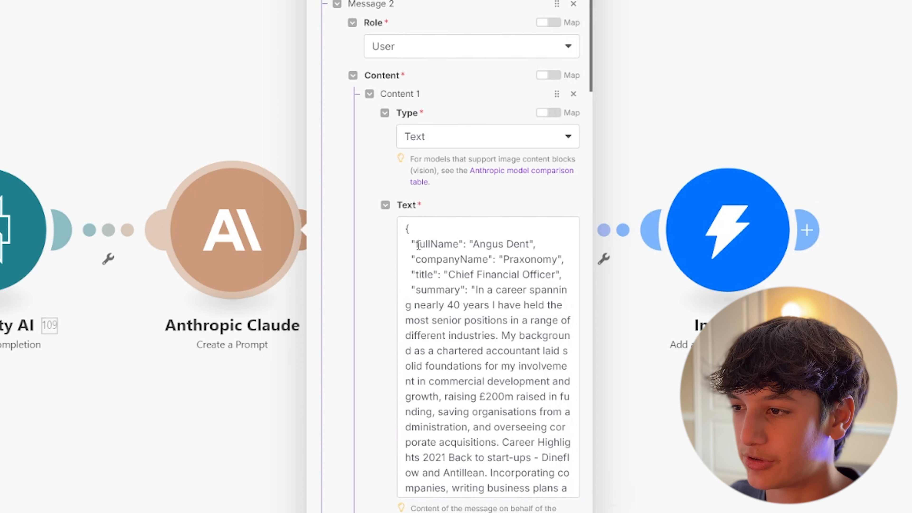
drag(411, 244, 539, 290)
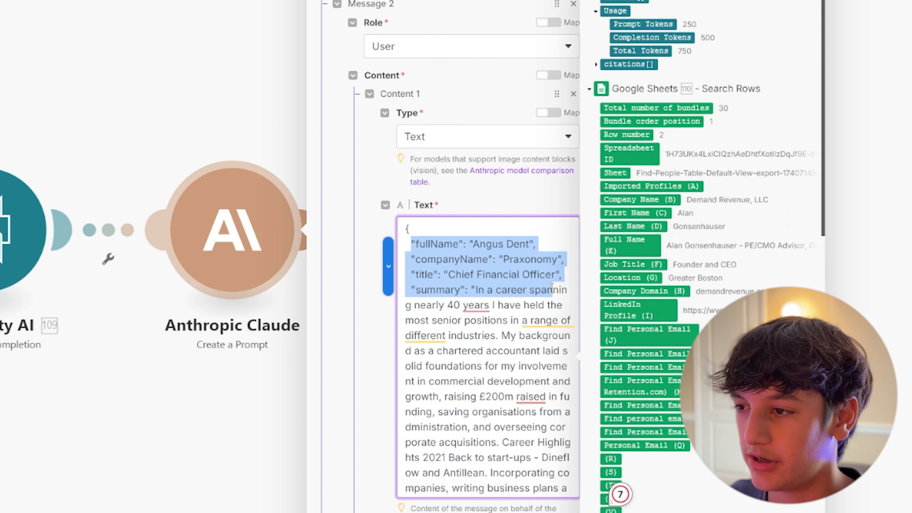
click(546, 268)
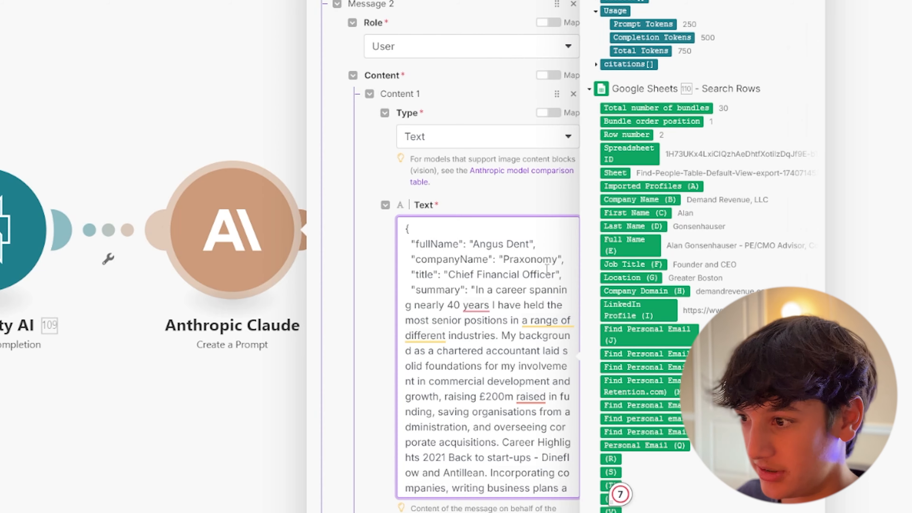
scroll(523, 305, down, 20)
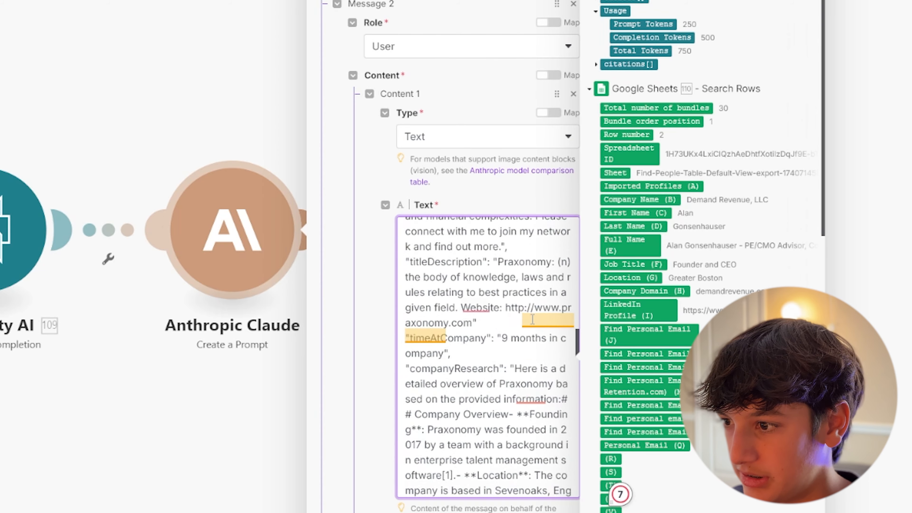
scroll(534, 319, down, 15)
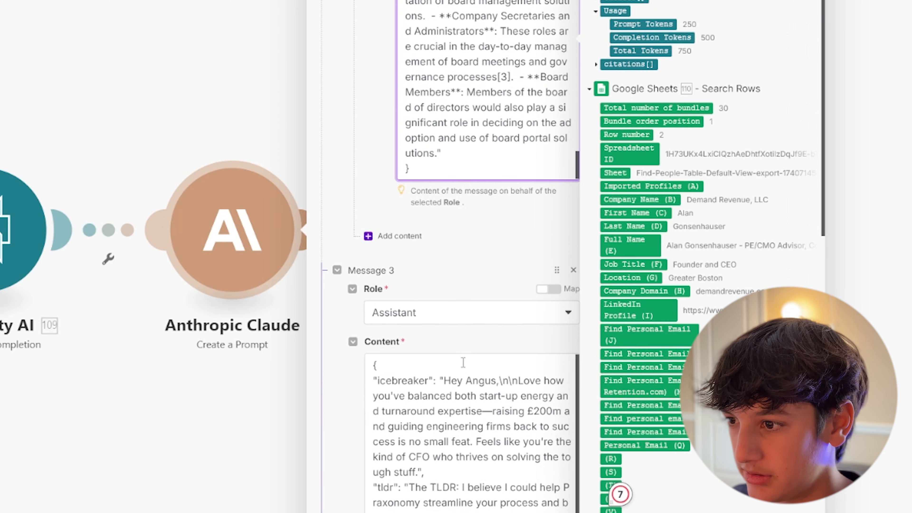
scroll(465, 355, up, 8)
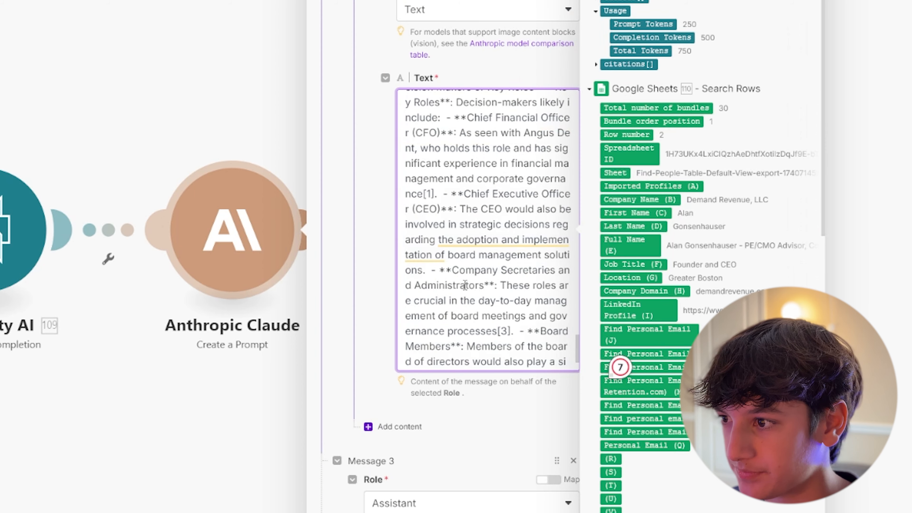
Compare Message 3's example assistant reply in JSON with the lead data supplied in Message 2.
scroll(465, 292, down, 10)
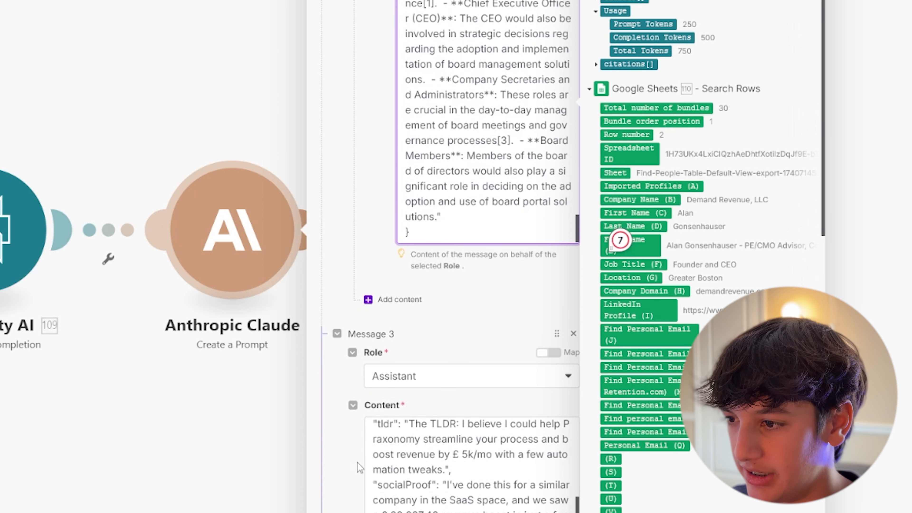
scroll(423, 454, up, 5)
scroll(330, 454, down, 6)
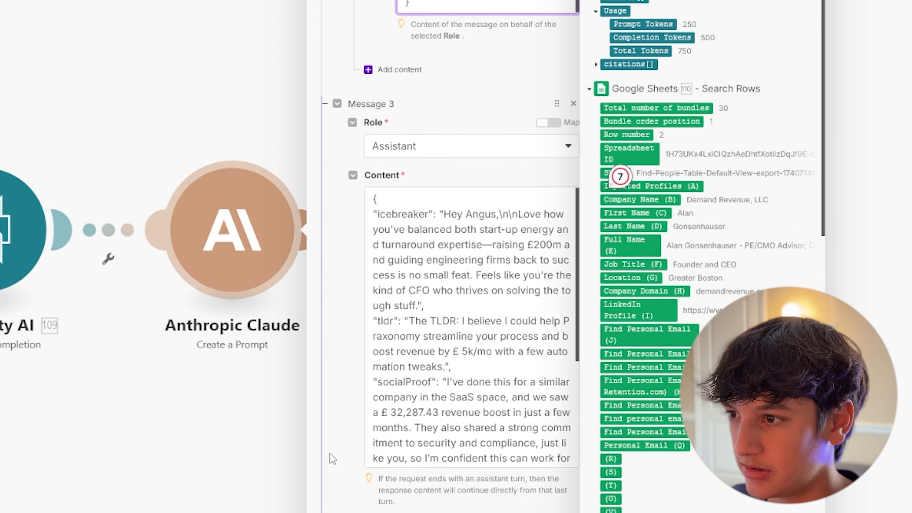
scroll(471, 325, down, 4)
scroll(471, 326, up, 9)
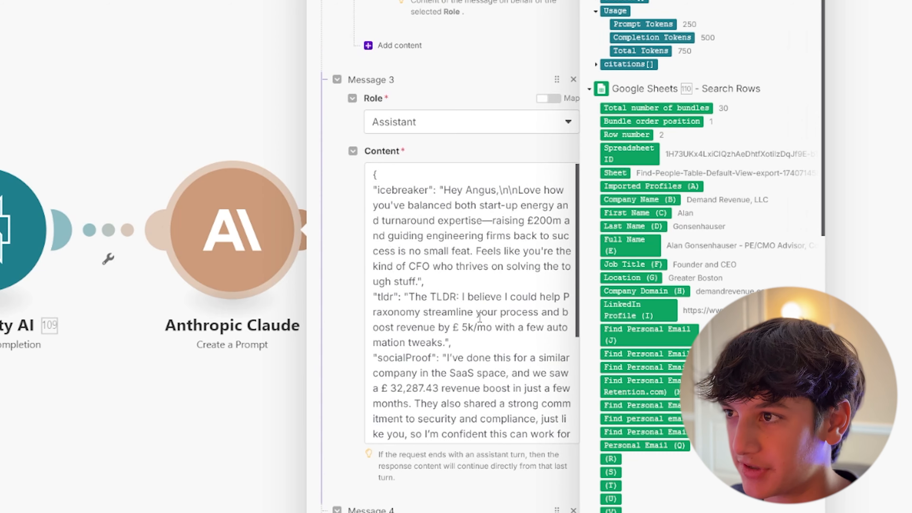
scroll(438, 141, up, 6)
scroll(386, 330, down, 8)
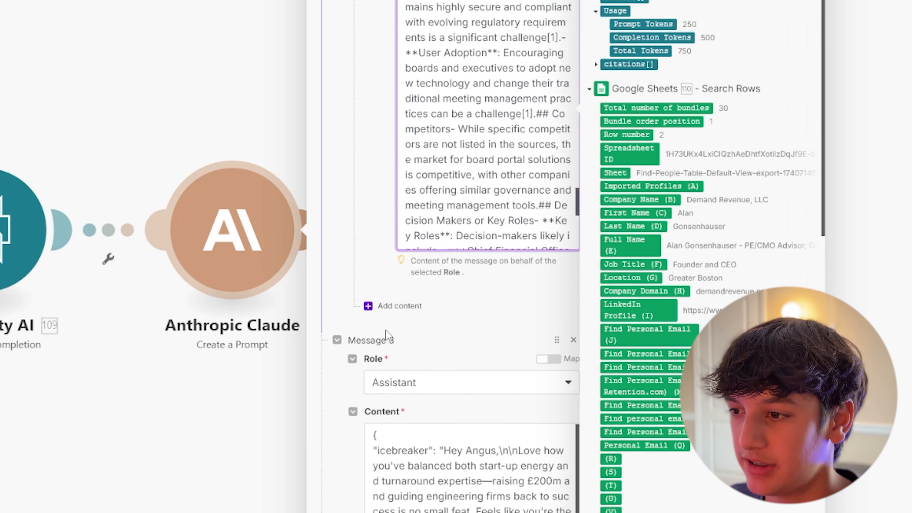
scroll(399, 332, up, 1)
scroll(399, 333, down, 3)
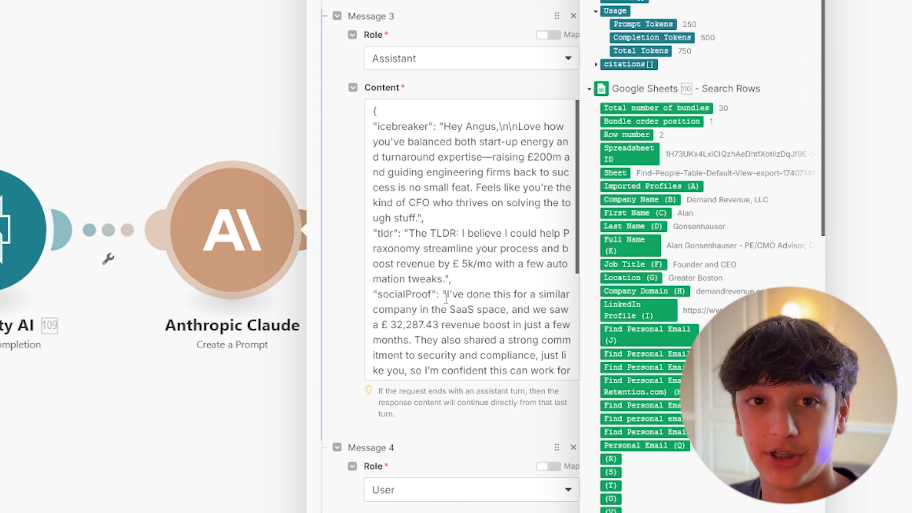
Look through the remaining example messages, and examine how Message 8 maps the lead's full name, company, title and Perplexity research.
scroll(441, 306, down, 3)
scroll(441, 306, down, 15)
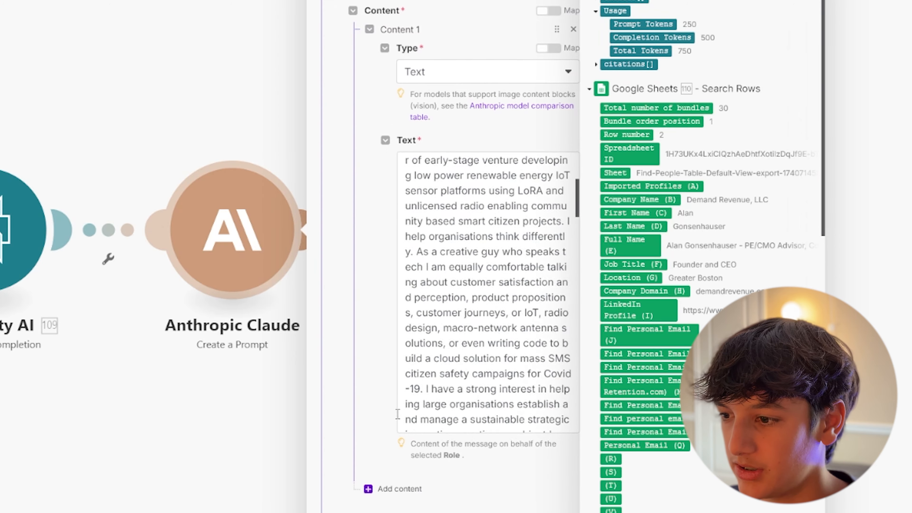
scroll(351, 402, down, 20)
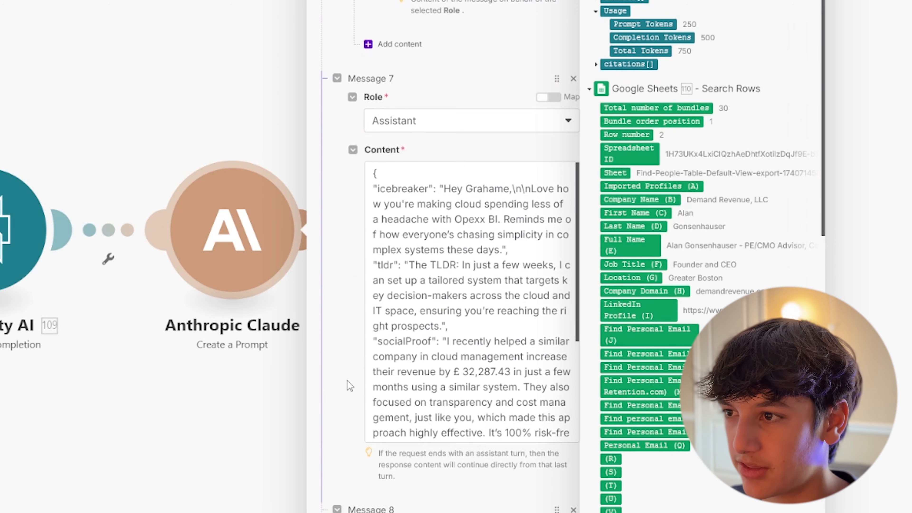
scroll(355, 368, down, 5)
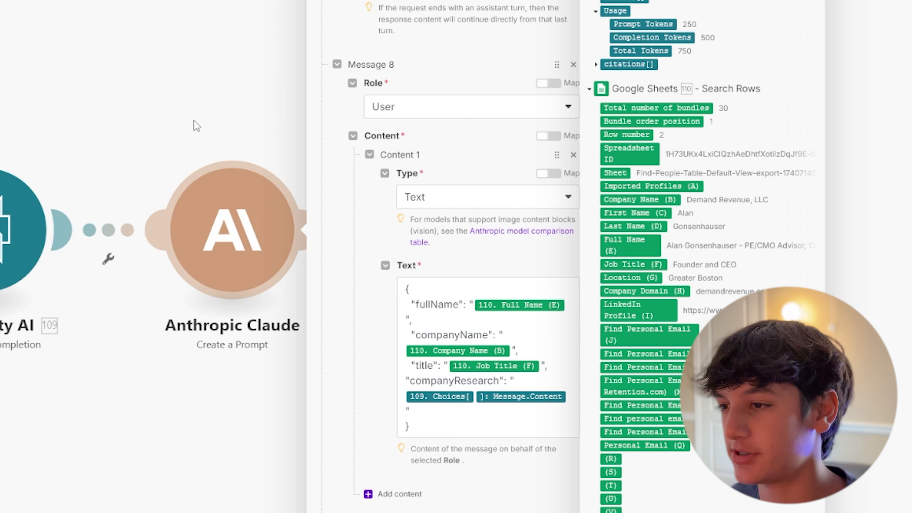
click(498, 324)
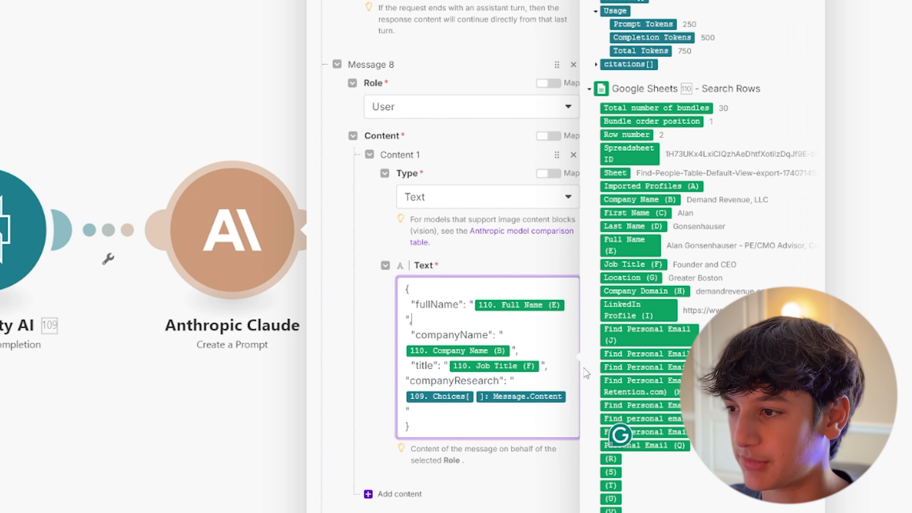
drag(403, 383, 571, 410)
click(515, 365)
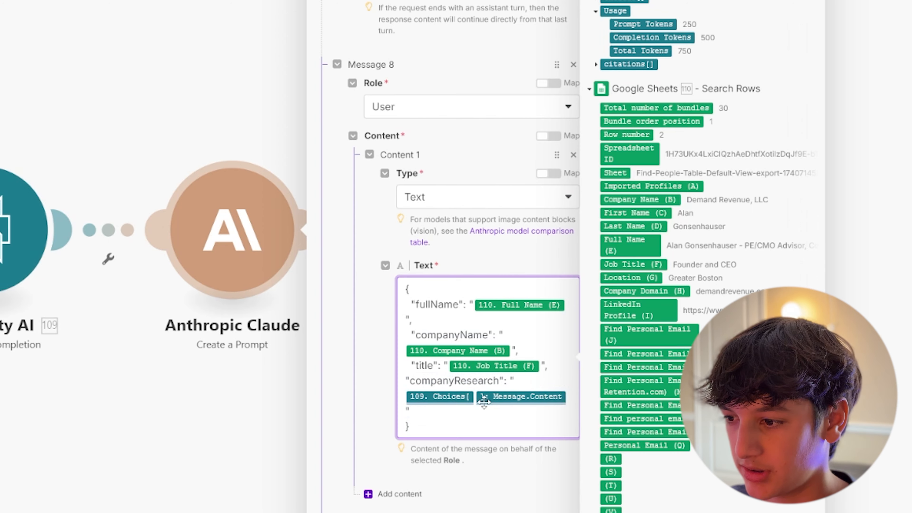
Review the Claude module's system prompt, Temperature and Top P settings, and close the module.
scroll(467, 388, down, 6)
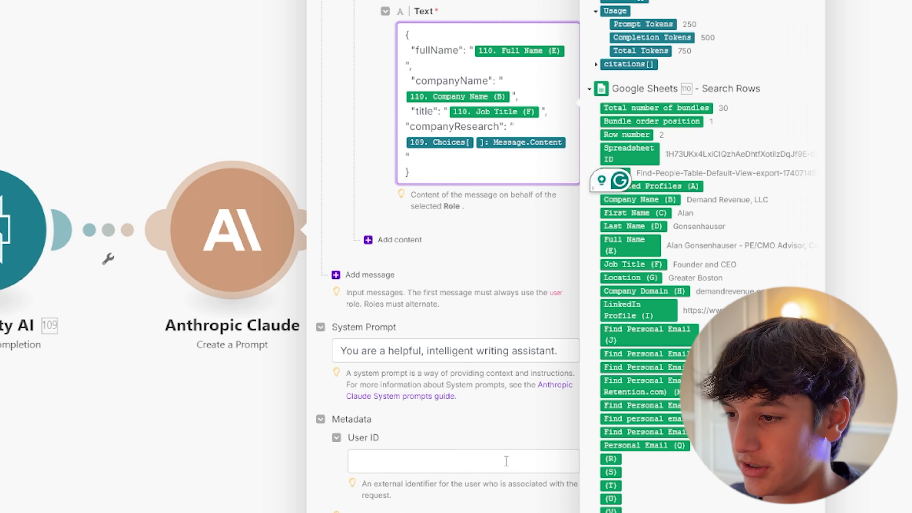
scroll(411, 354, down, 10)
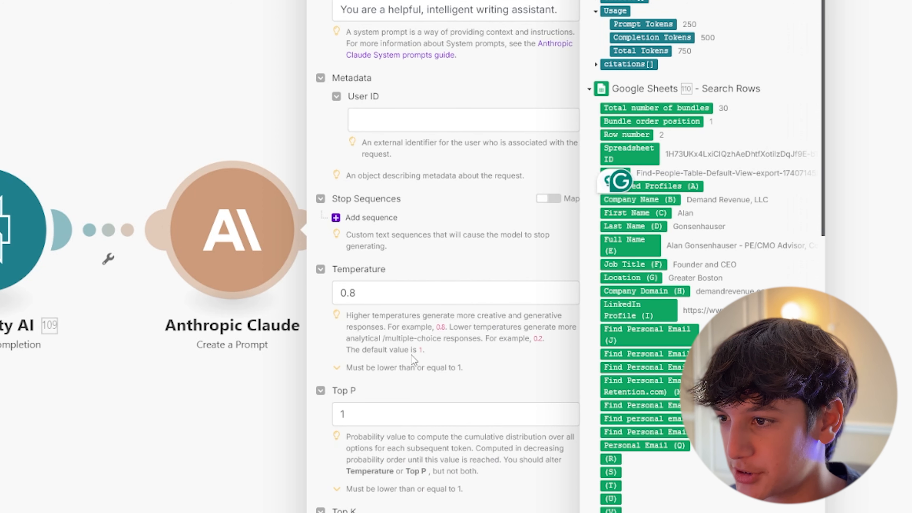
click(351, 415)
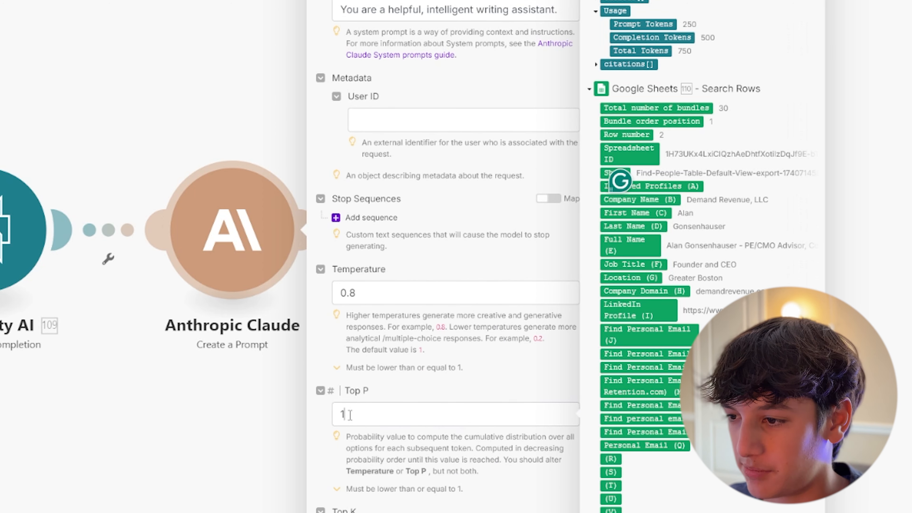
click(425, 398)
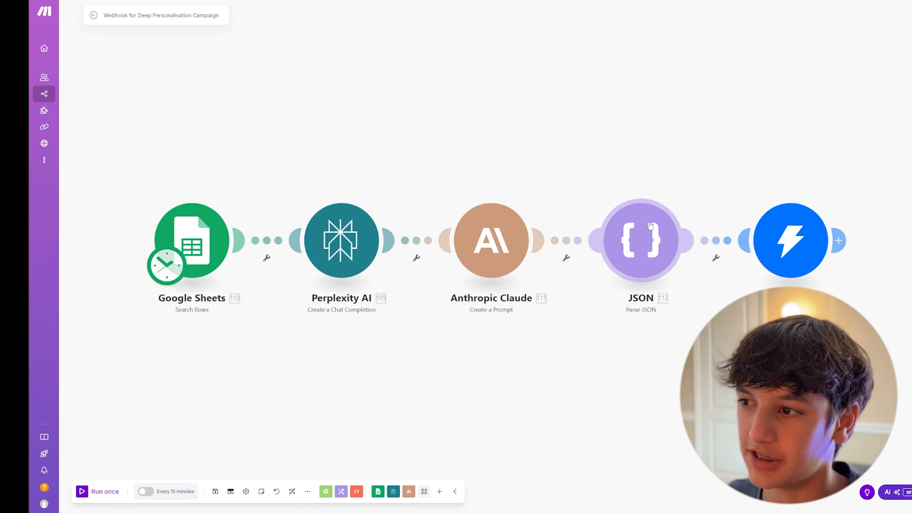
Open the Sigma data structure in the JSON module and review its properties from icebreaker and tldr through cta and postscript.
click(649, 227)
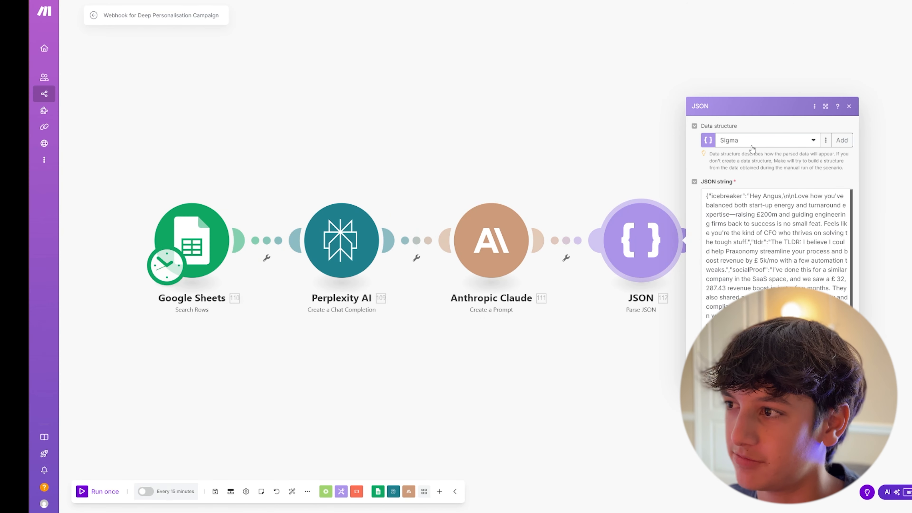
click(768, 142)
click(768, 144)
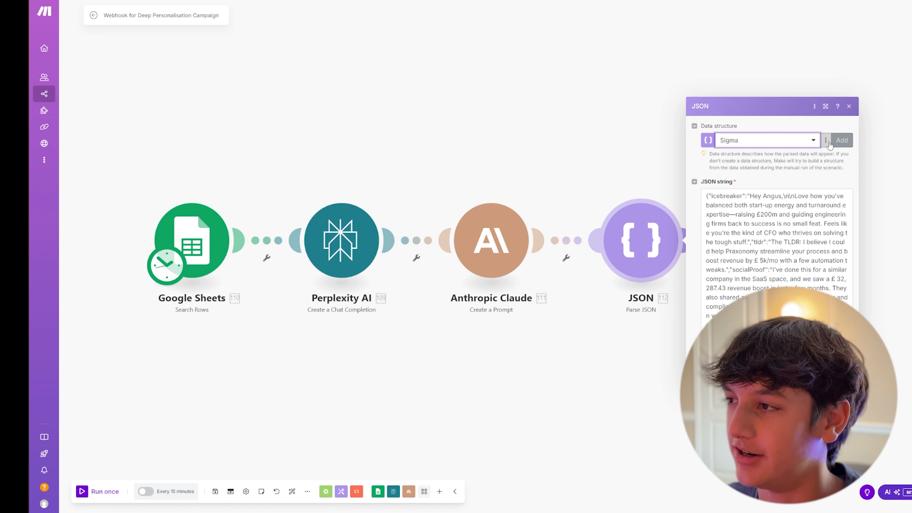
click(825, 140)
click(819, 153)
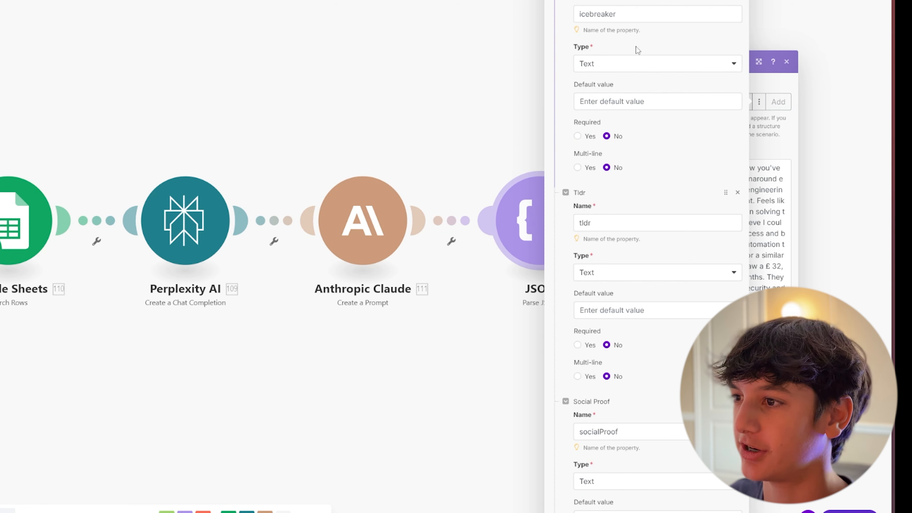
scroll(646, 179, down, 2)
scroll(661, 202, down, 10)
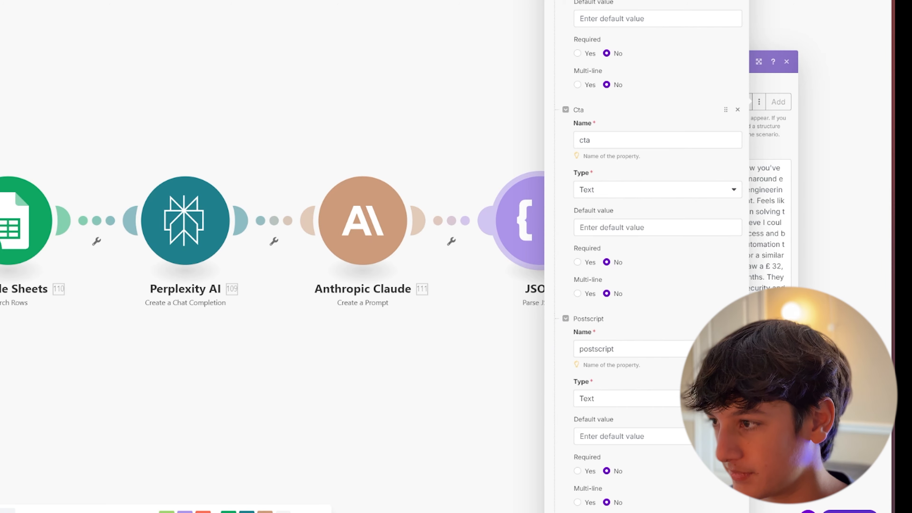
click(729, 510)
Examine the JSON module's sample JSON string from the icebreaker to the postscript, and close the module.
scroll(692, 356, down, 2)
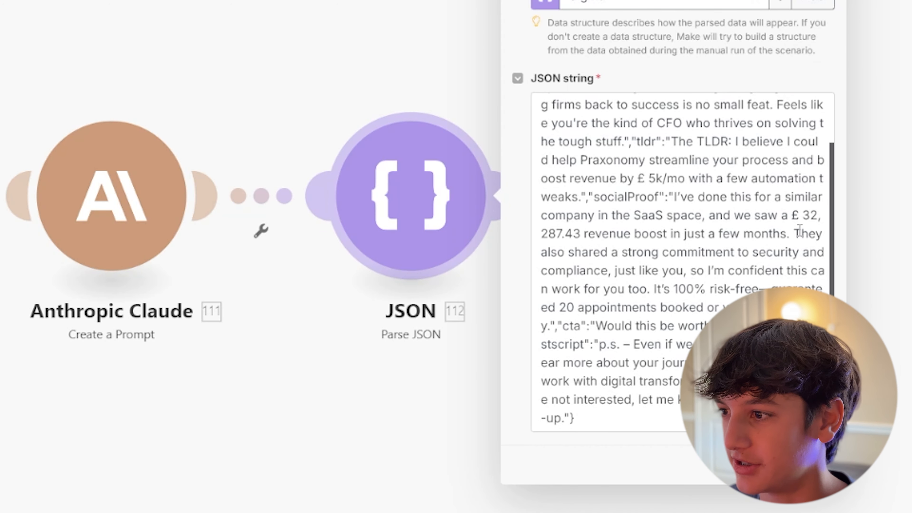
drag(666, 425, 540, 98)
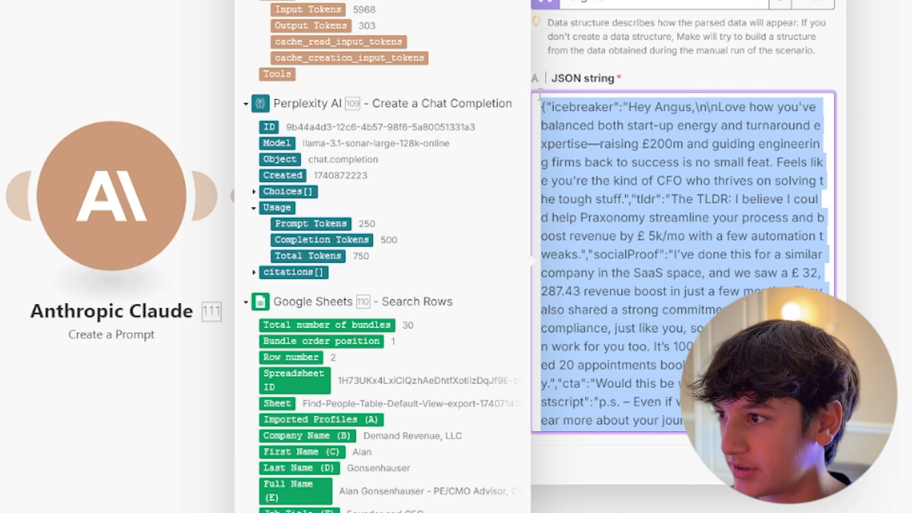
click(612, 141)
scroll(703, 276, down, 2)
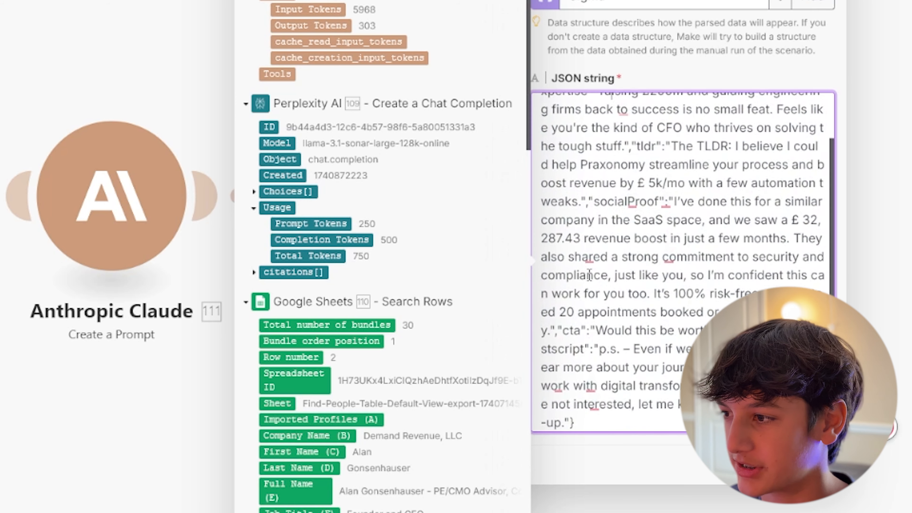
click(666, 452)
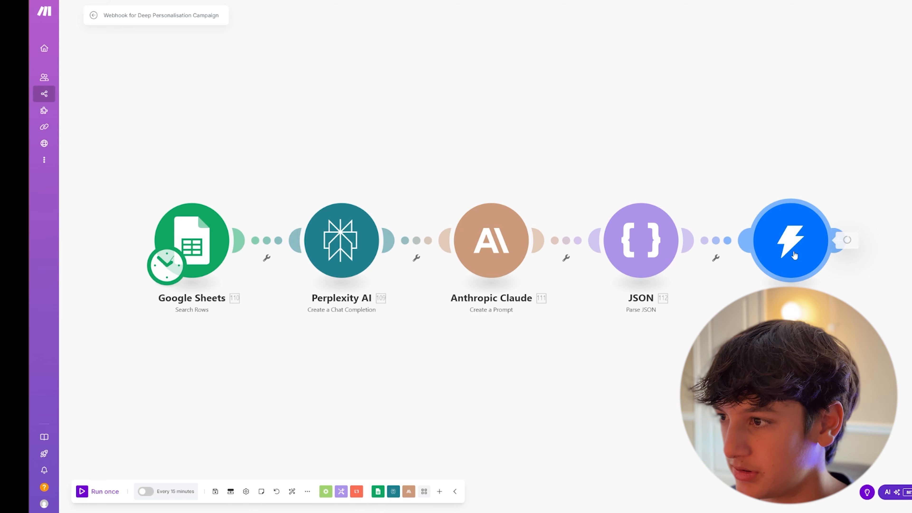
Open the Instantly module and examine the Lead Email mapping and the split formulas for First Name and Last Name.
click(797, 240)
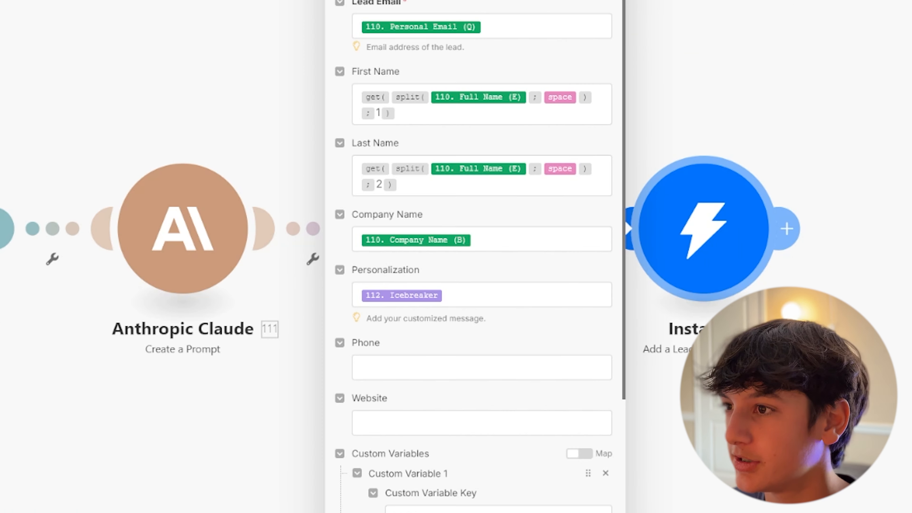
drag(497, 29, 315, 33)
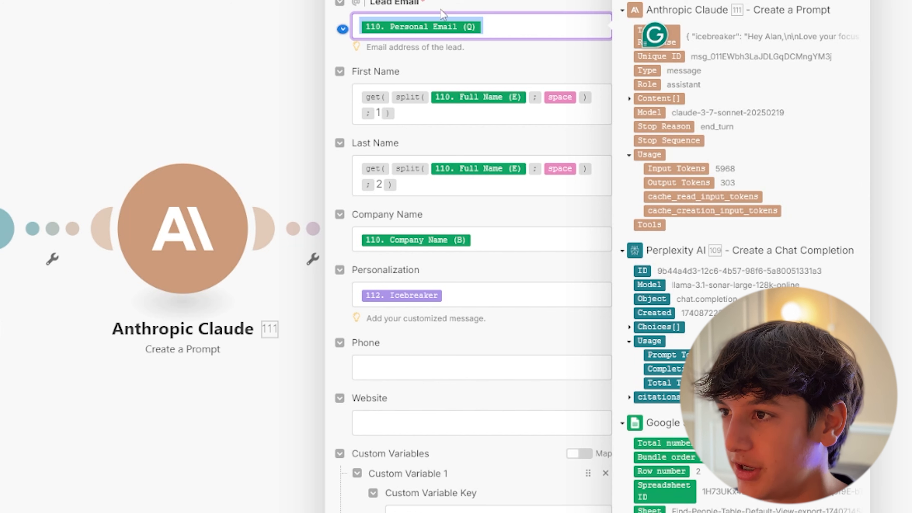
click(512, 46)
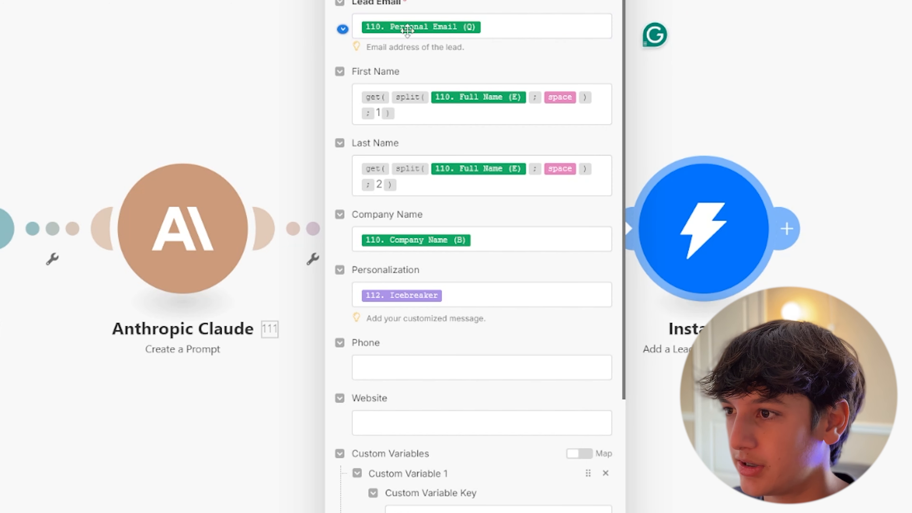
click(419, 114)
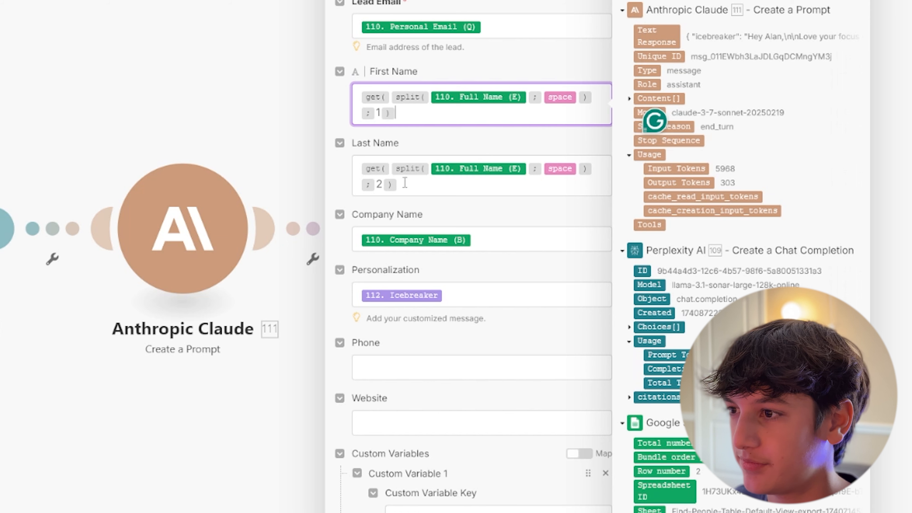
click(433, 184)
click(413, 114)
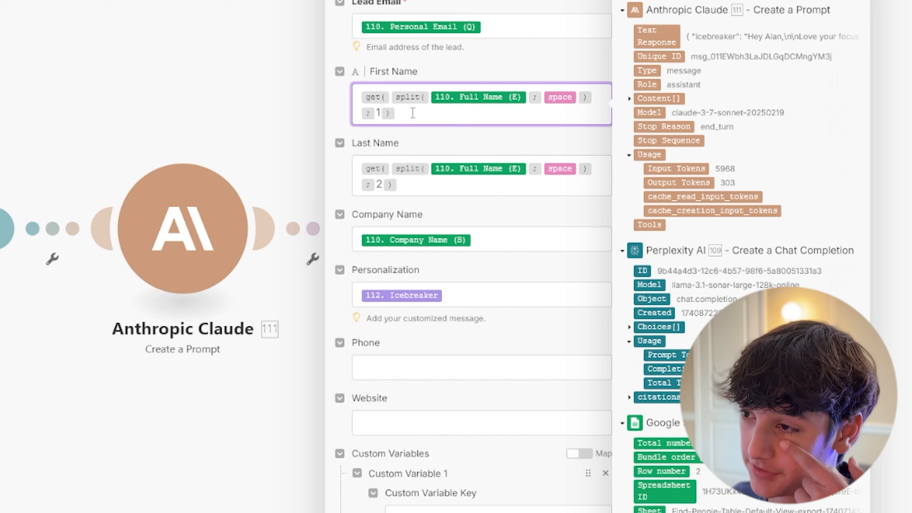
click(424, 193)
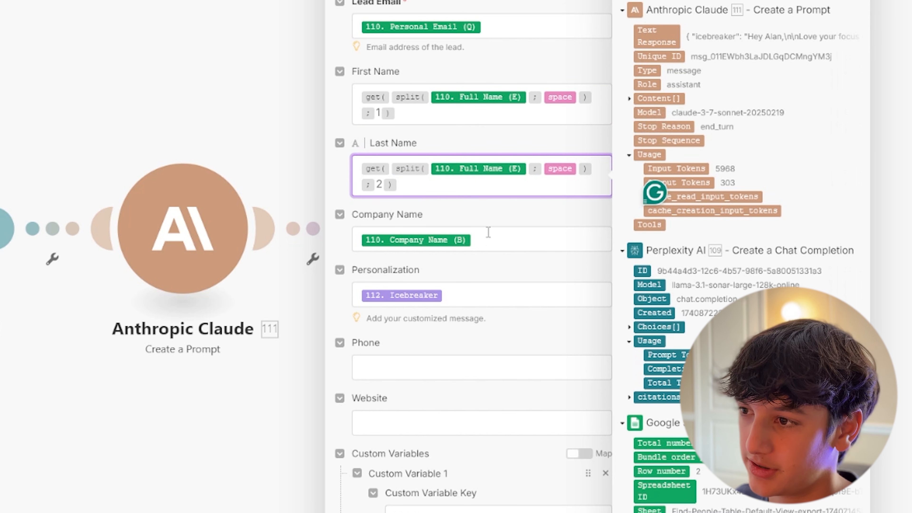
Check the Instantly module's Company Name and Personalization mappings and its custom variables, starting with TLDR.
click(524, 239)
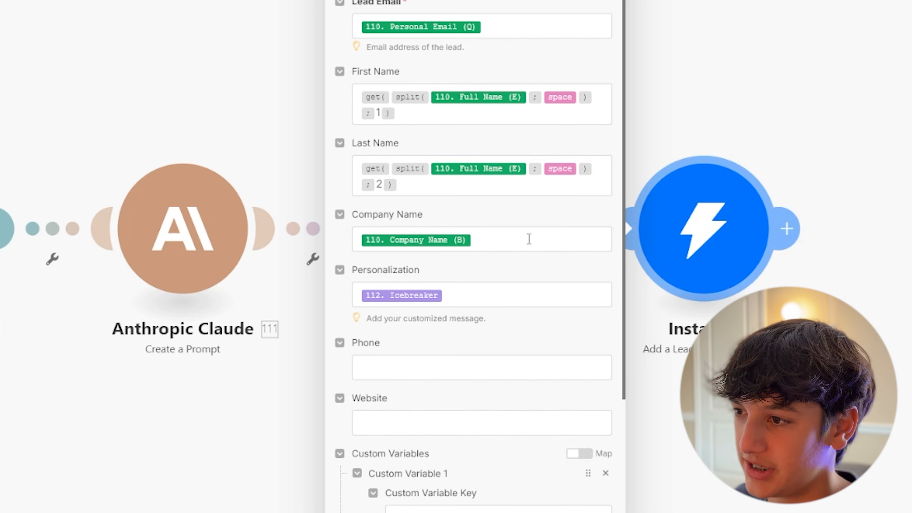
scroll(415, 289, down, 4)
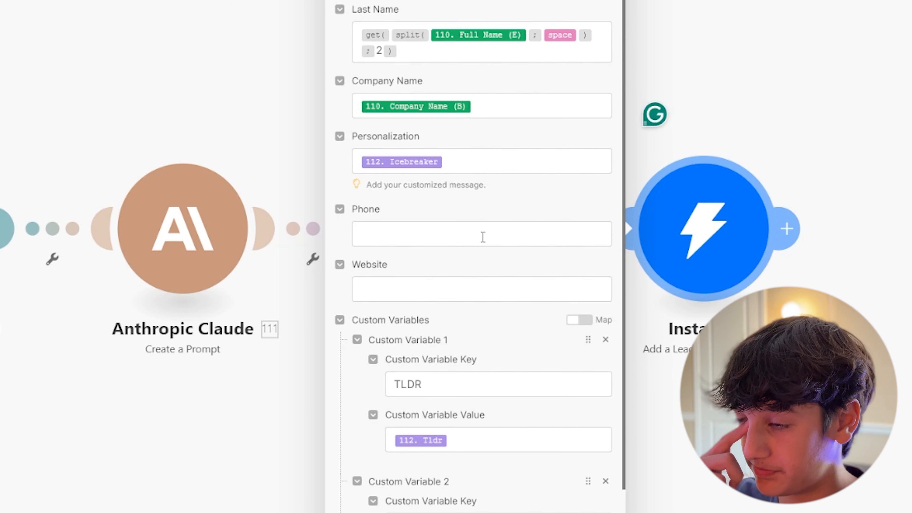
scroll(446, 289, down, 7)
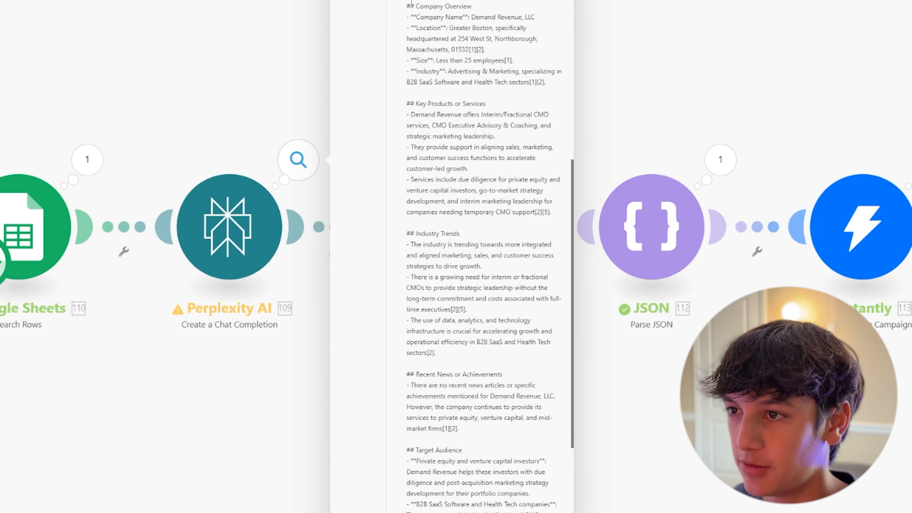
Read the Company Overview, Key Products or Services and Industry Trends sections of Perplexity's research output.
drag(408, 5, 473, 18)
click(412, 79)
drag(408, 115, 488, 107)
click(472, 137)
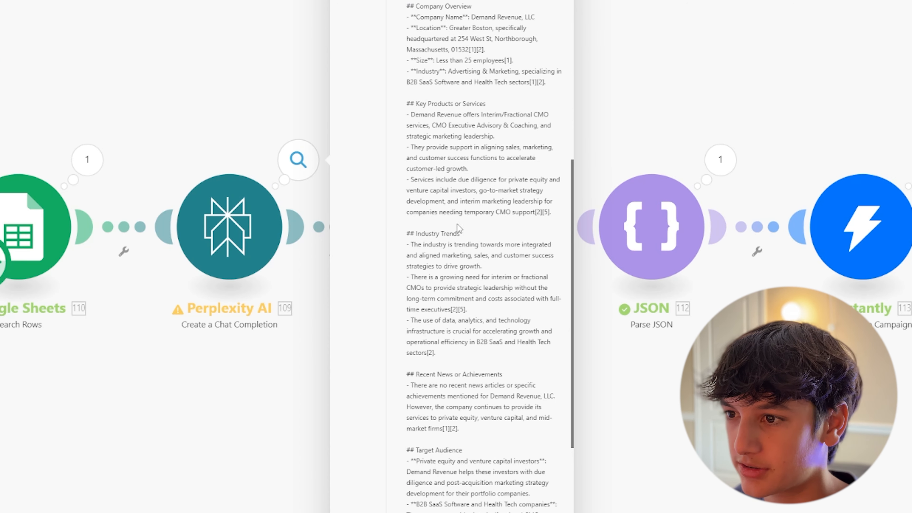
drag(405, 237, 456, 238)
click(457, 238)
Read the Recent News, Target Audience, Competitors and Decision Makers sections of Perplexity's research output, and close the output.
scroll(418, 375, down, 5)
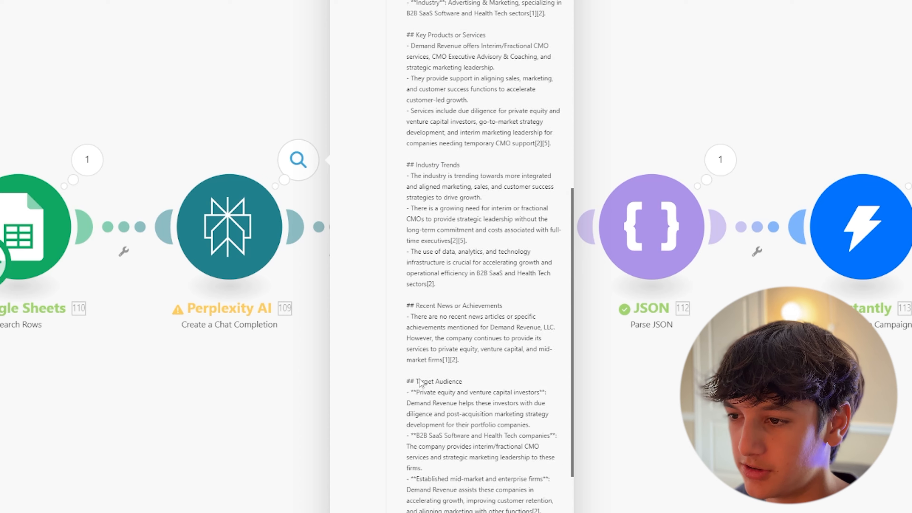
drag(405, 287, 438, 288)
click(438, 288)
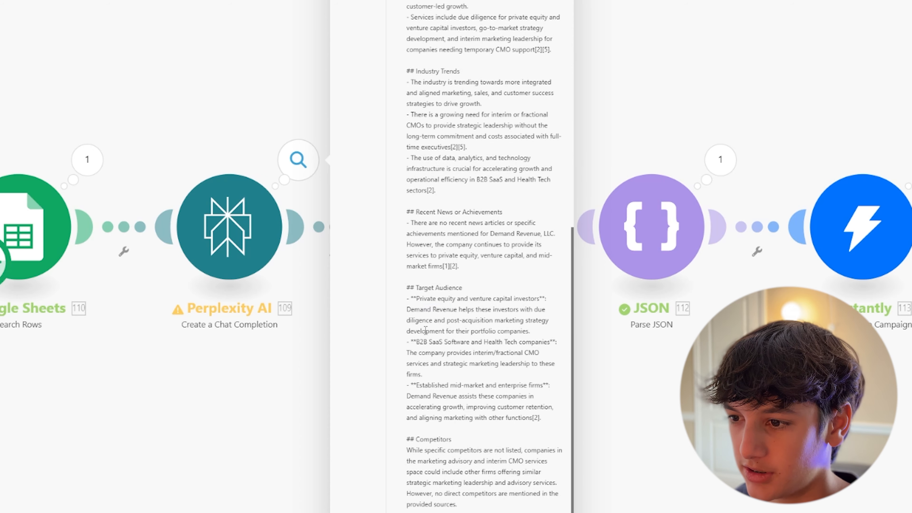
scroll(425, 330, down, 3)
drag(400, 331, 459, 334)
click(455, 336)
drag(403, 408, 487, 419)
click(487, 419)
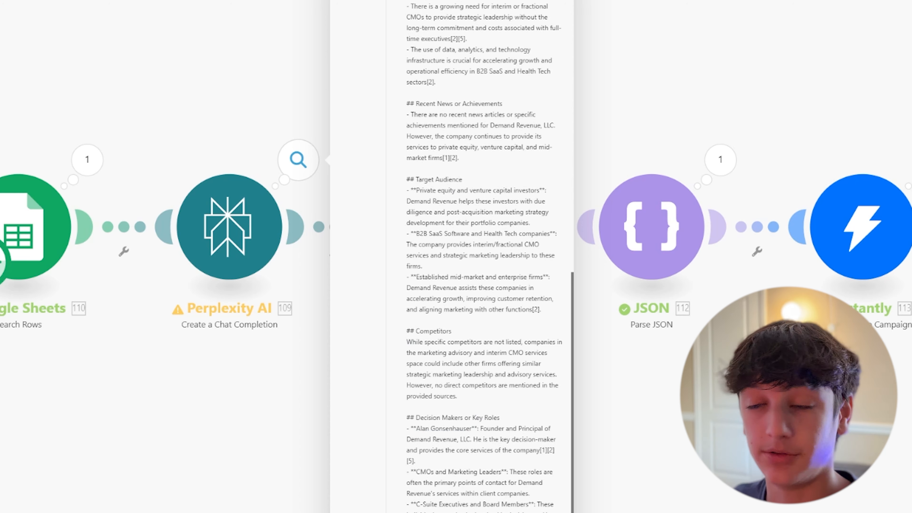
drag(704, 378, 703, 383)
click(704, 383)
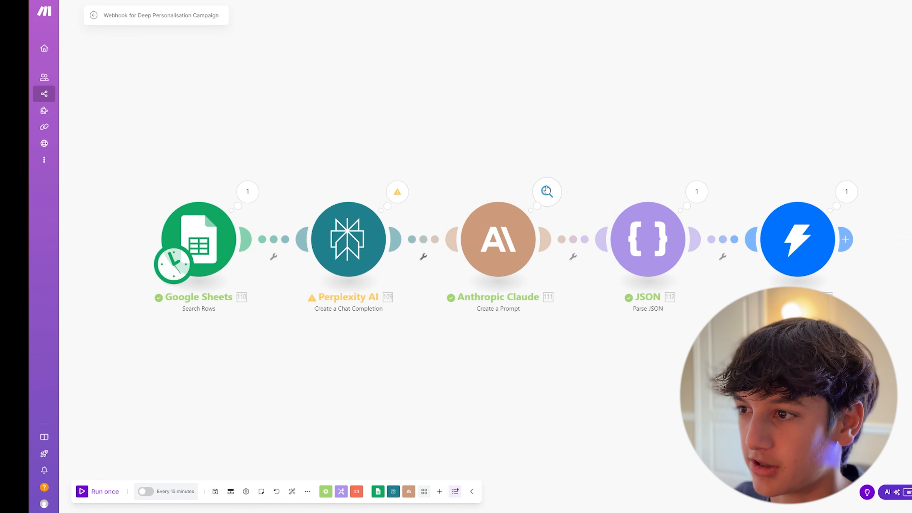
Open the Claude module's run output and examine the generated icebreaker, including its closing sentence on alignment in B2B SaaS firms.
click(509, 165)
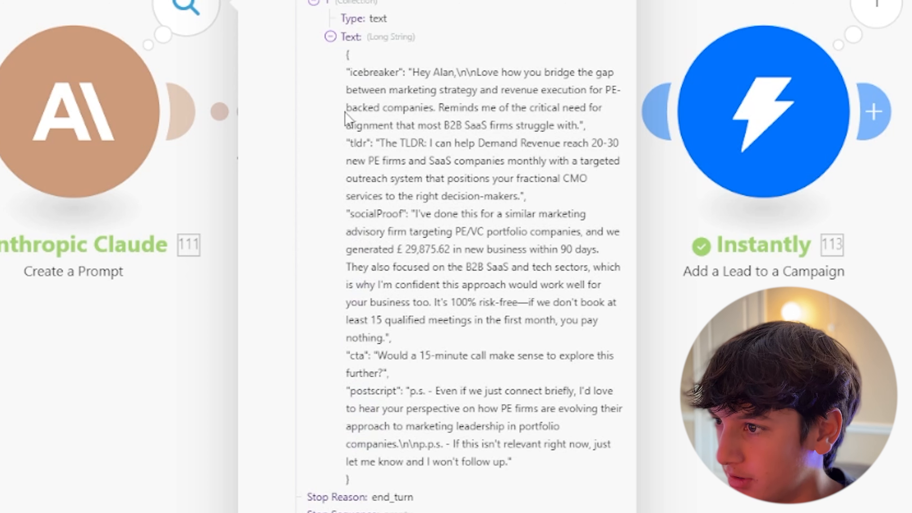
drag(410, 107, 521, 107)
click(521, 107)
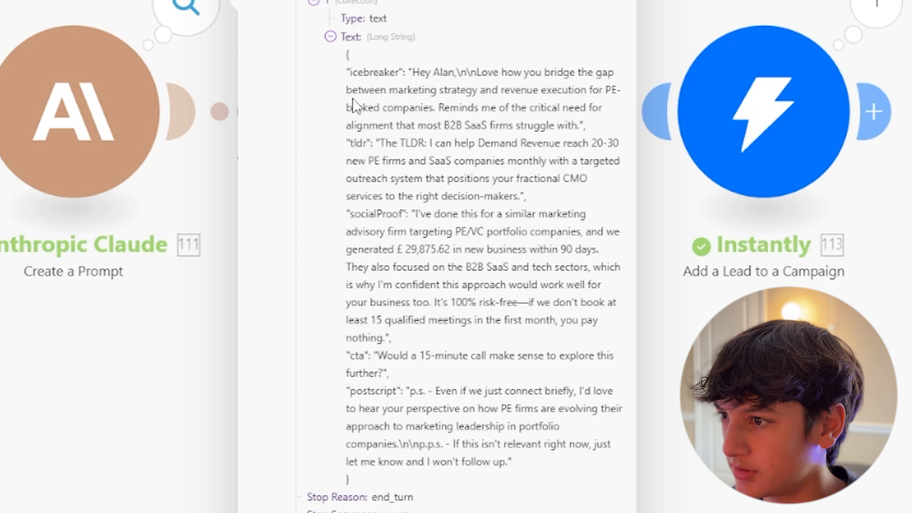
drag(321, 124, 429, 124)
click(435, 123)
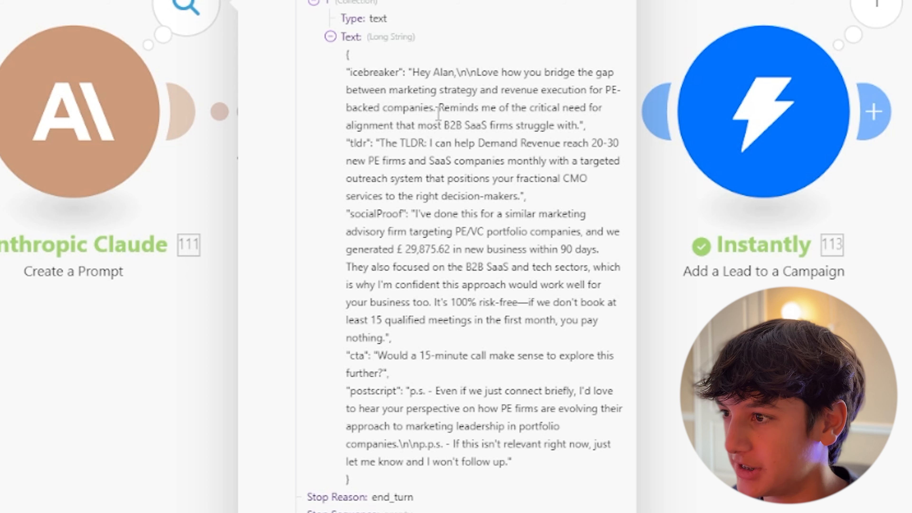
drag(437, 107, 584, 127)
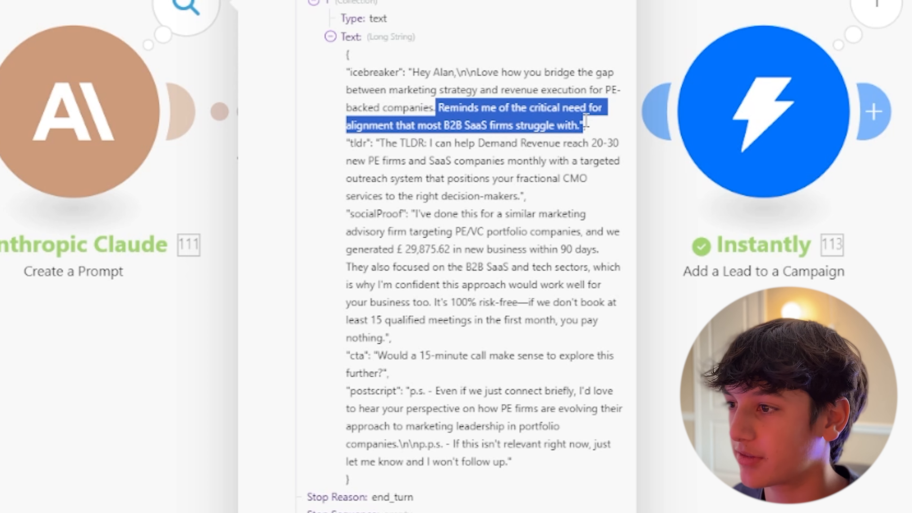
Read the TLDR and social proof texts in Claude's generated output.
click(583, 120)
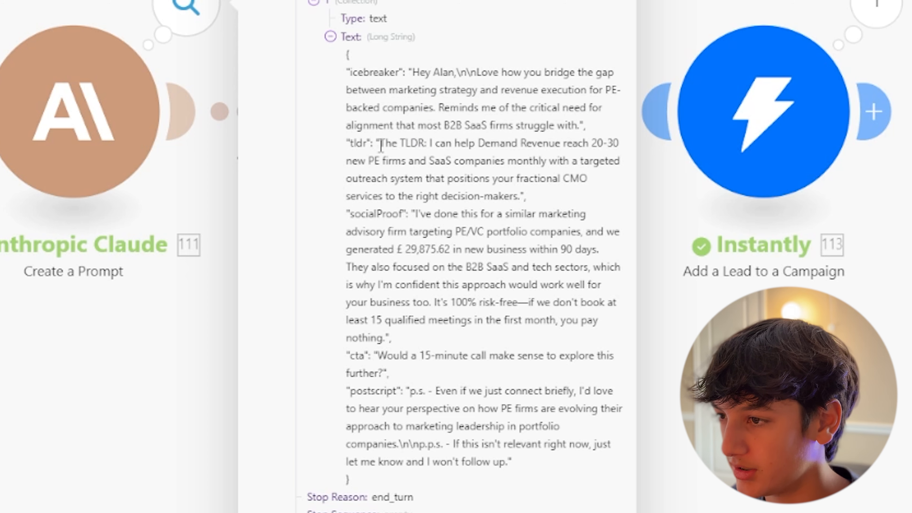
drag(379, 144, 550, 148)
click(367, 179)
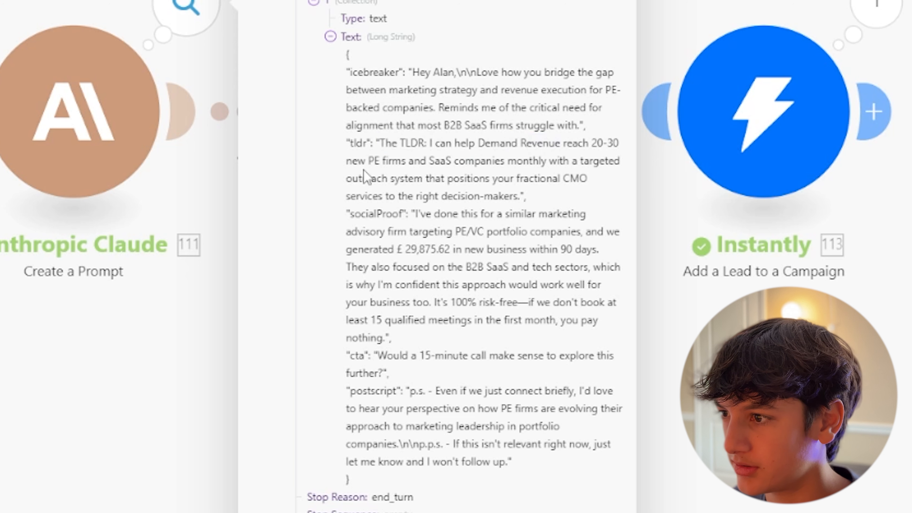
drag(374, 161, 393, 176)
click(394, 177)
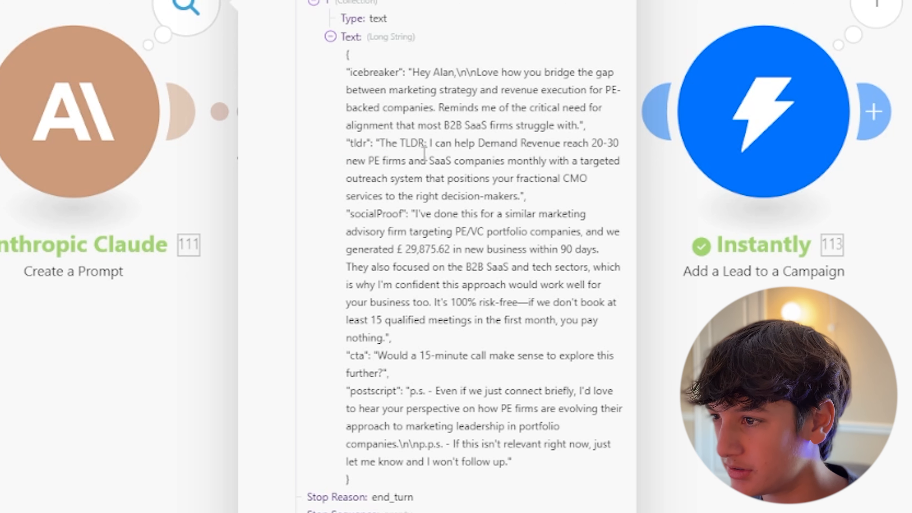
drag(411, 215, 519, 234)
click(521, 234)
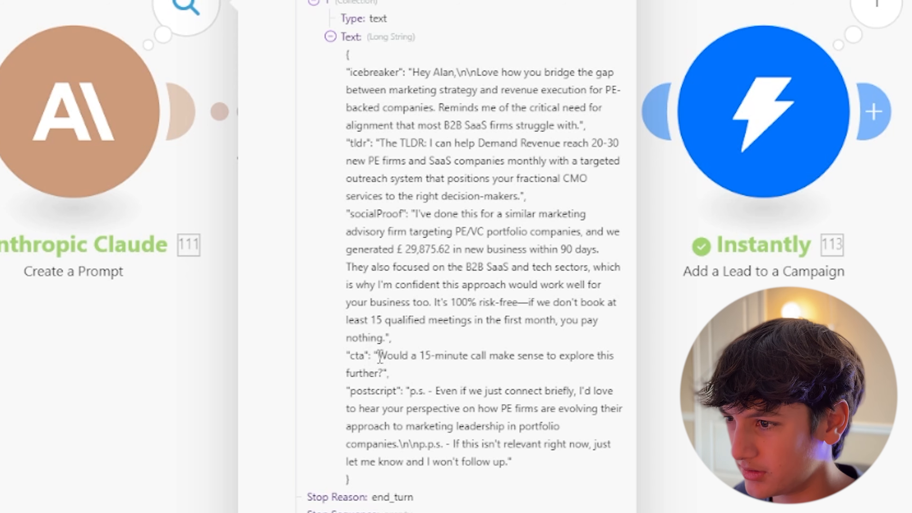
Read the call to action and postscript texts in Claude's output, and close the output.
drag(378, 355, 383, 373)
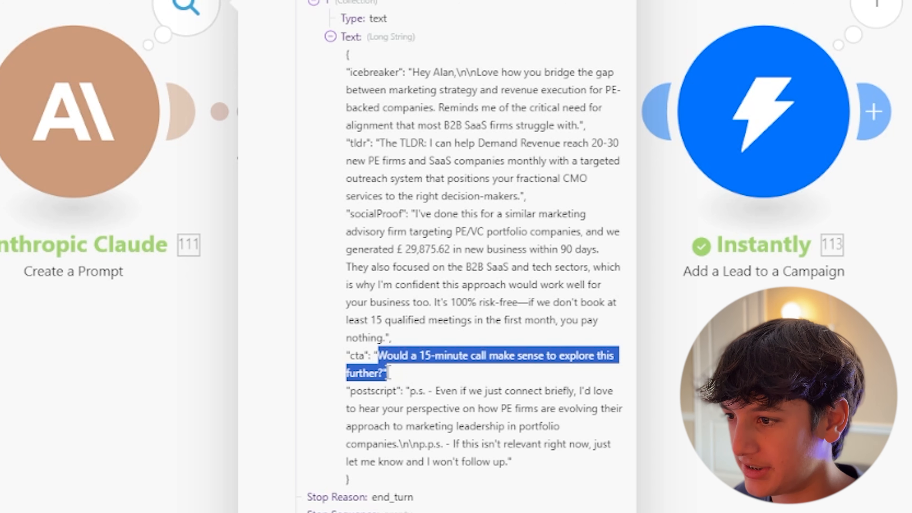
click(503, 354)
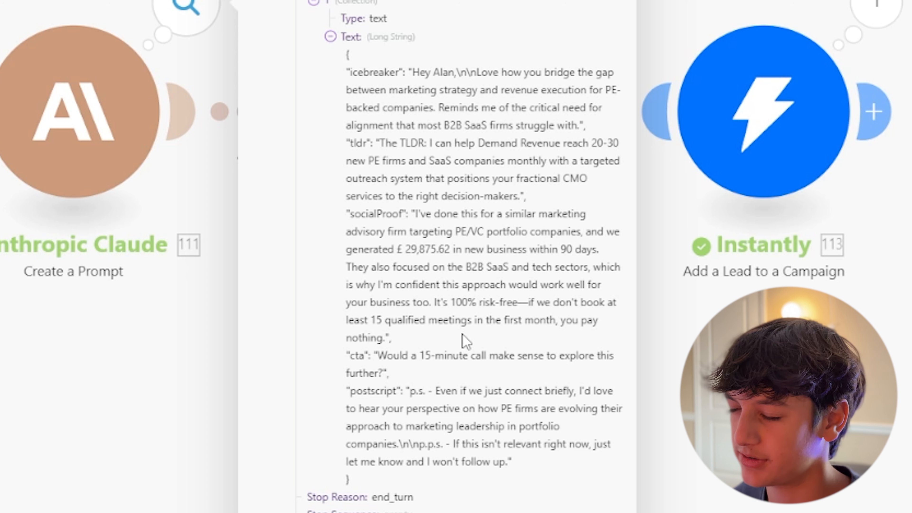
drag(435, 392, 460, 396)
click(464, 397)
drag(338, 416, 392, 420)
click(391, 420)
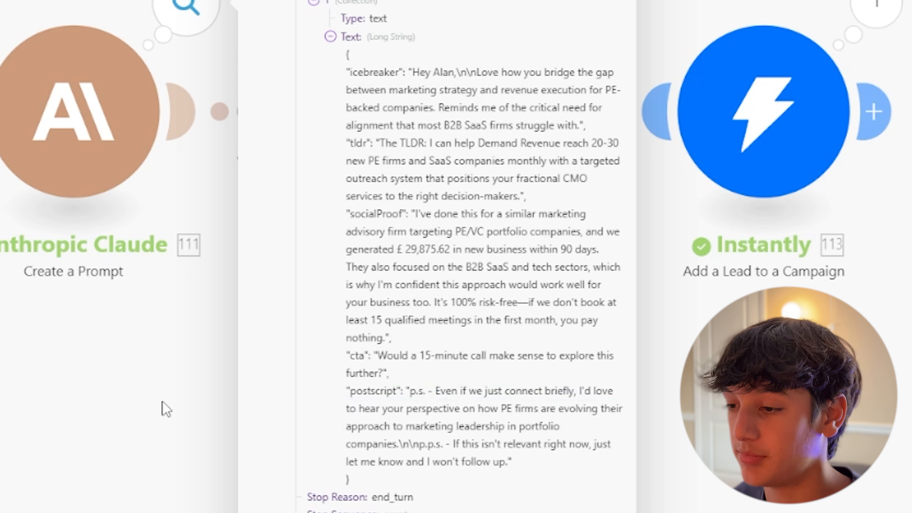
click(251, 474)
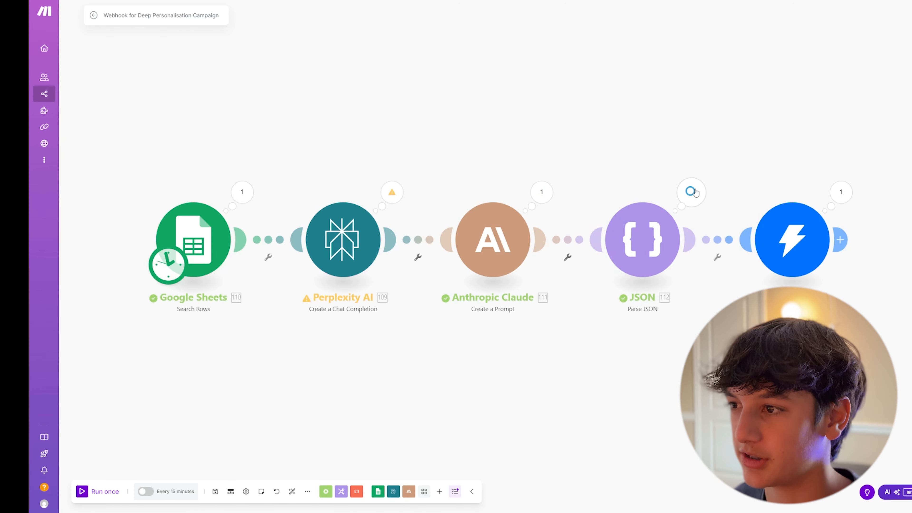
Open the JSON module's run output and examine the parsed fields, especially the Icebreaker and Tldr, then close it.
click(691, 192)
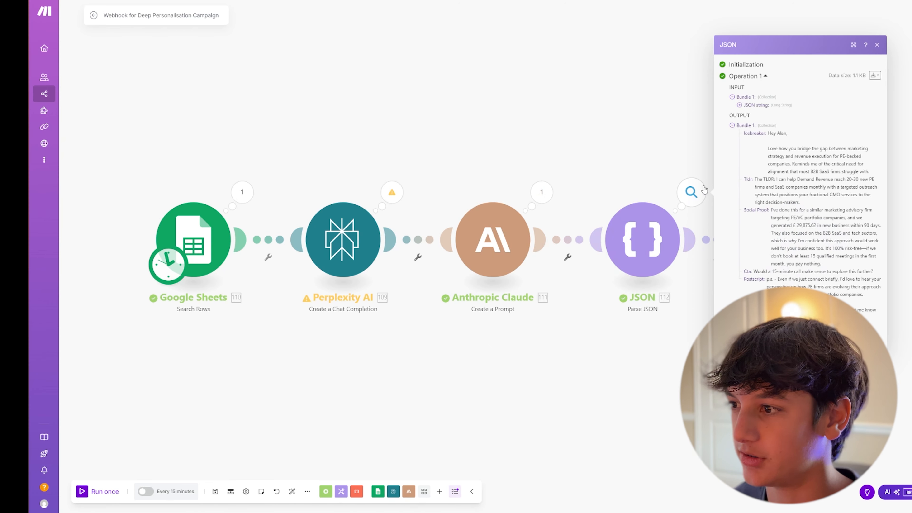
drag(753, 134, 787, 135)
click(761, 132)
drag(412, 21, 531, 34)
click(431, 7)
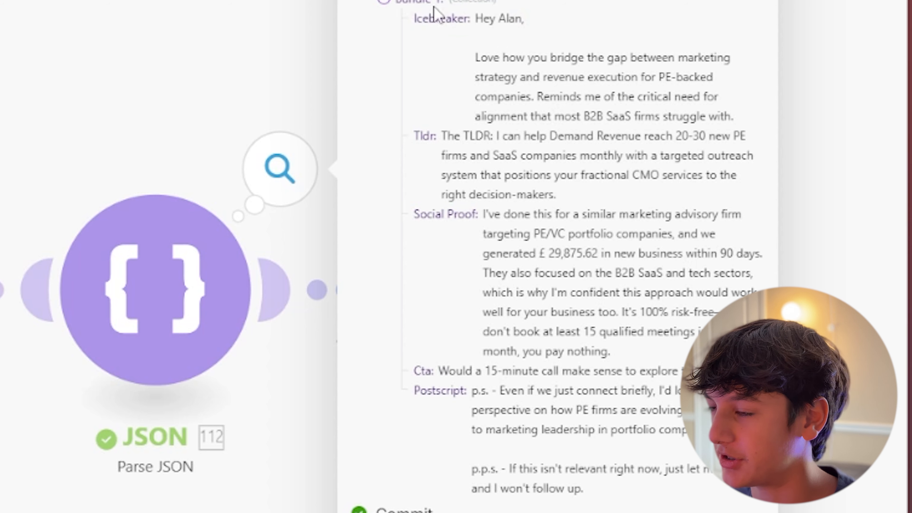
drag(404, 29, 675, 197)
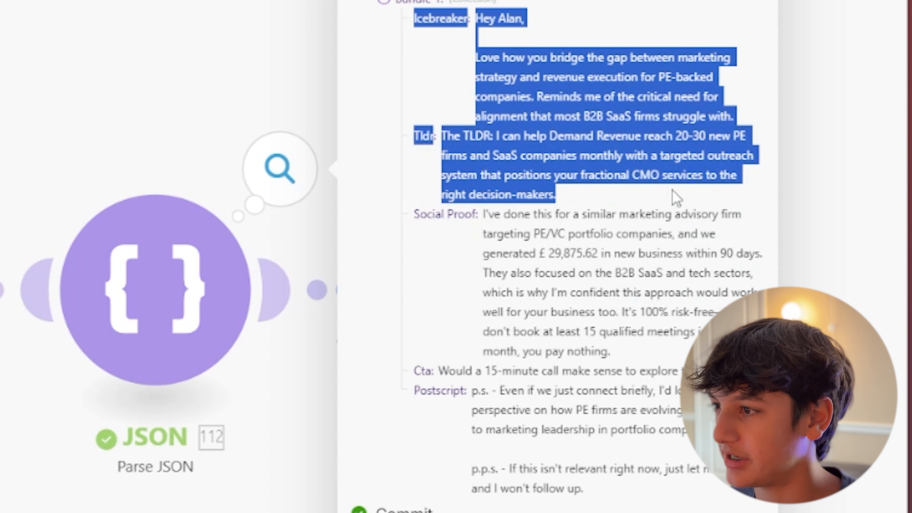
click(675, 198)
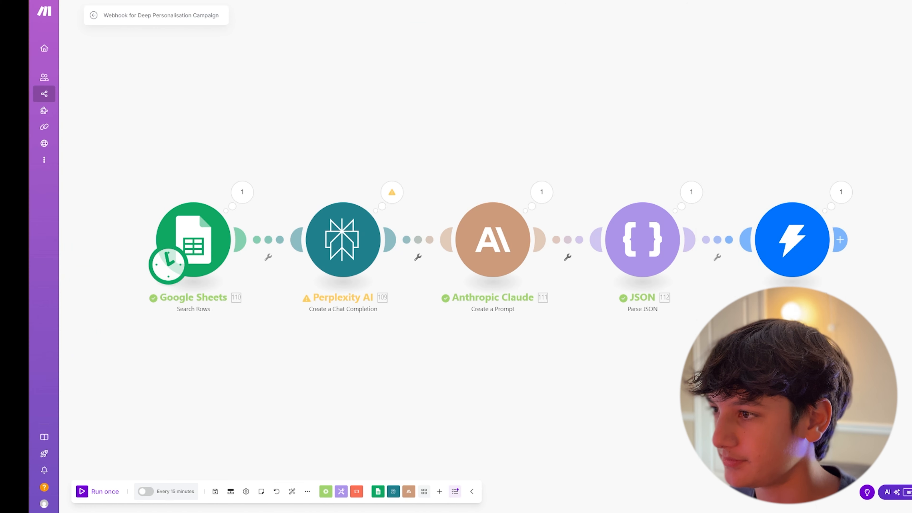
Open the Instantly module's run output and expand the custom variables passed in its input bundle.
click(841, 192)
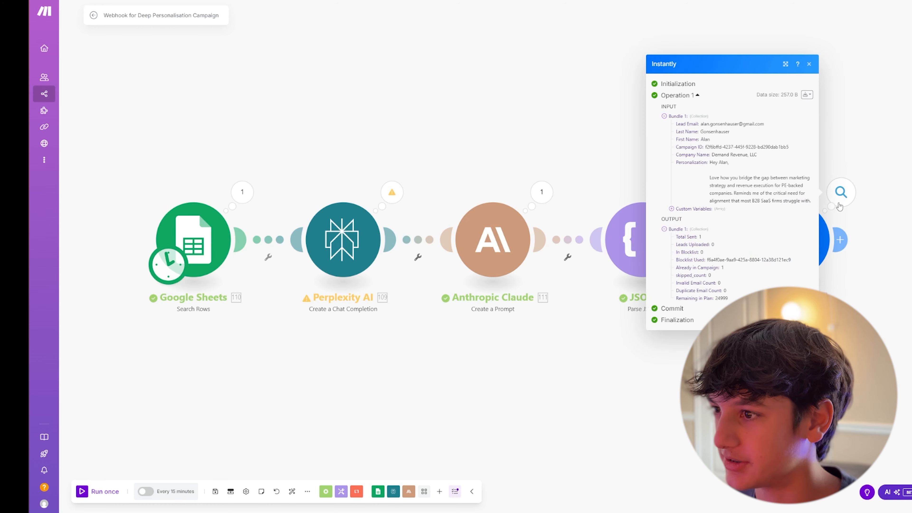
click(677, 210)
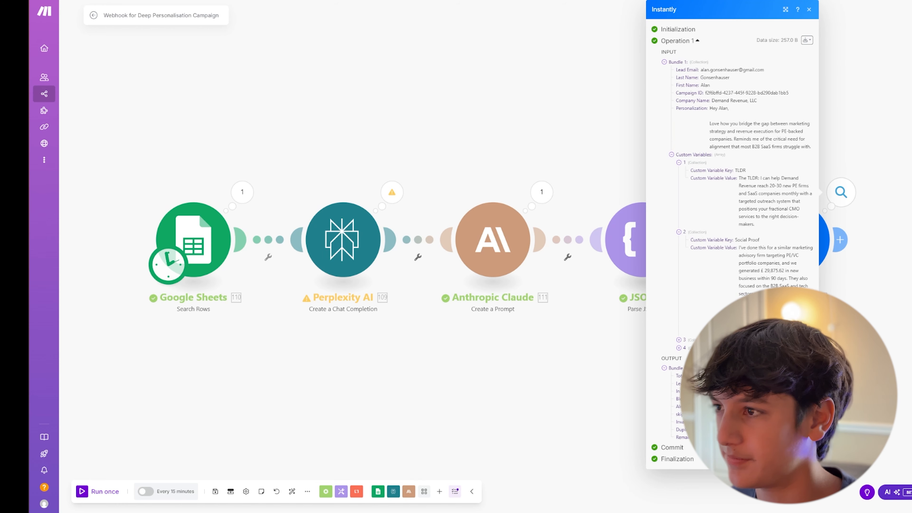